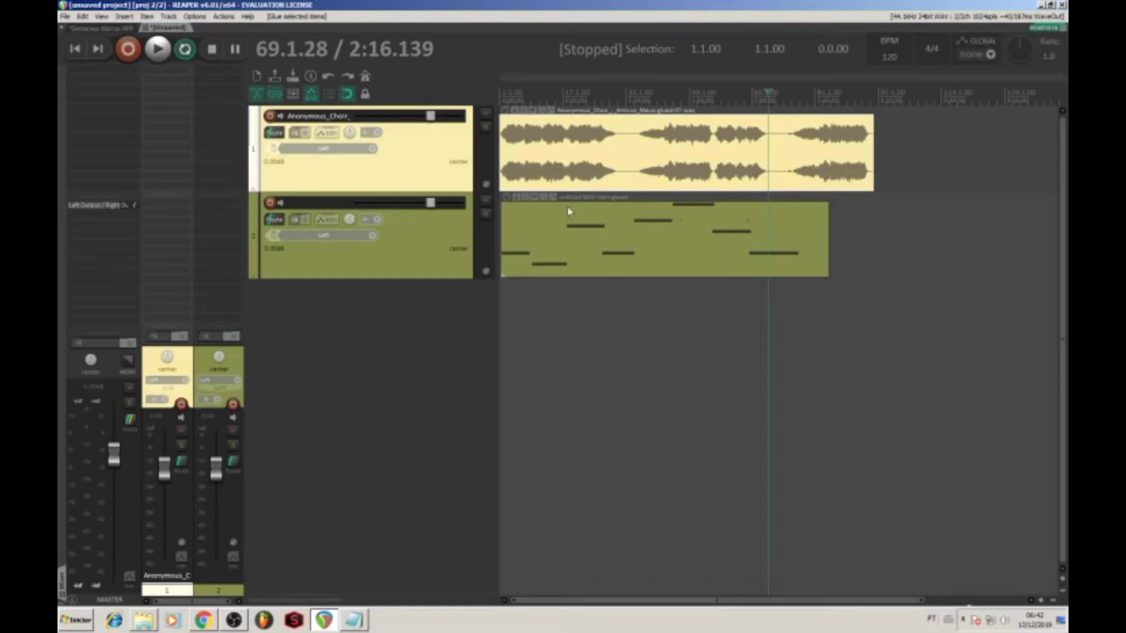
left_click(593, 168)
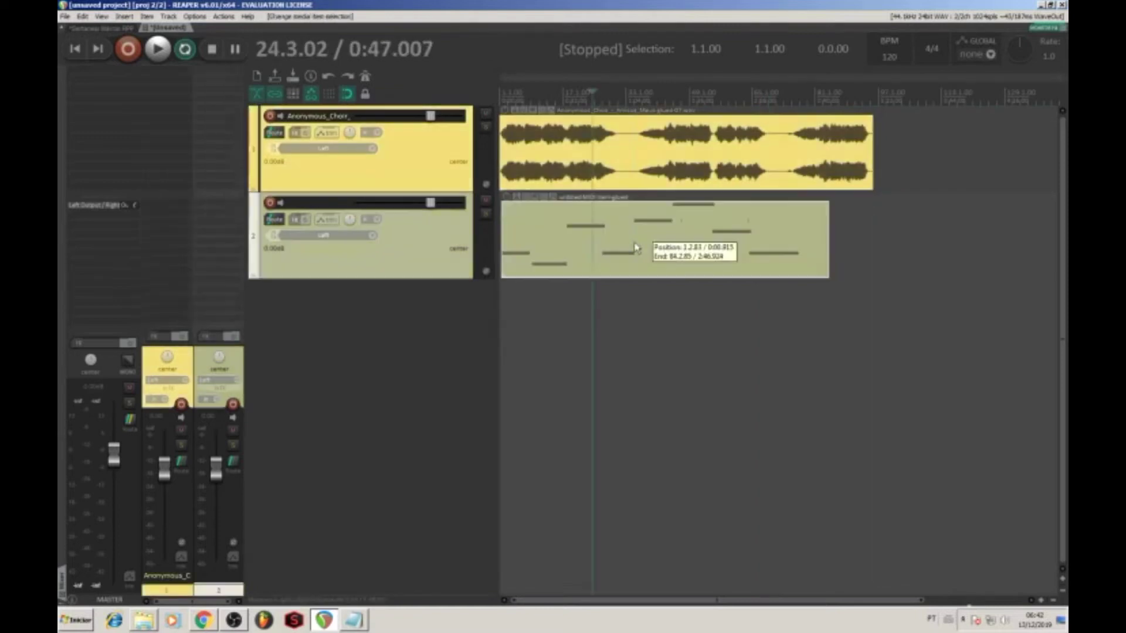
left_click(634, 240)
left_click(595, 183)
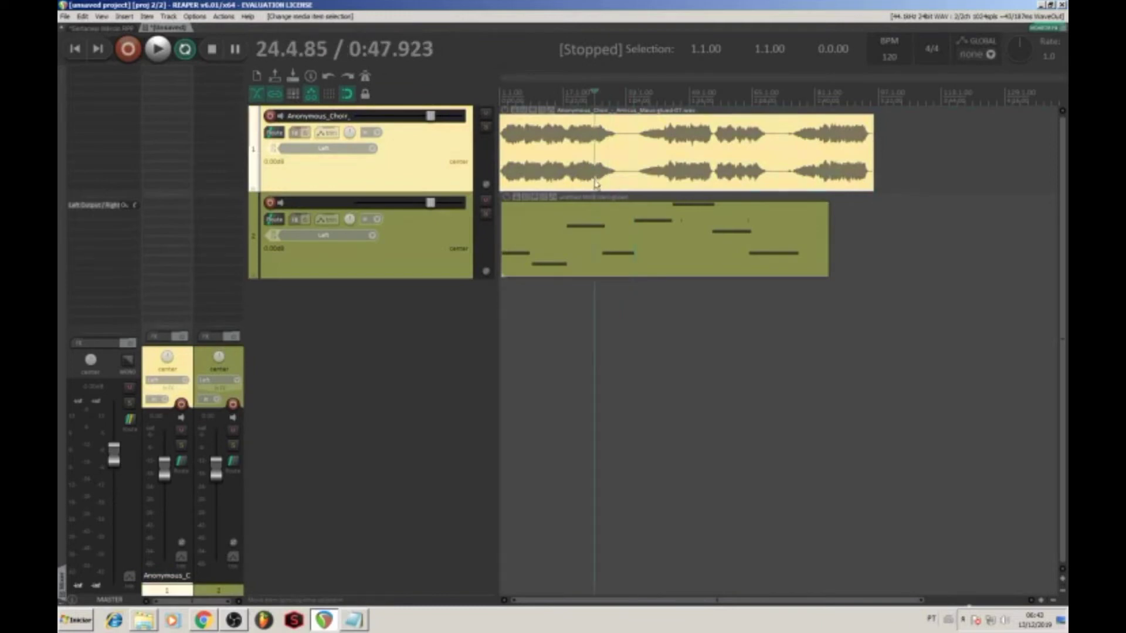
left_click(677, 256)
left_click(554, 258)
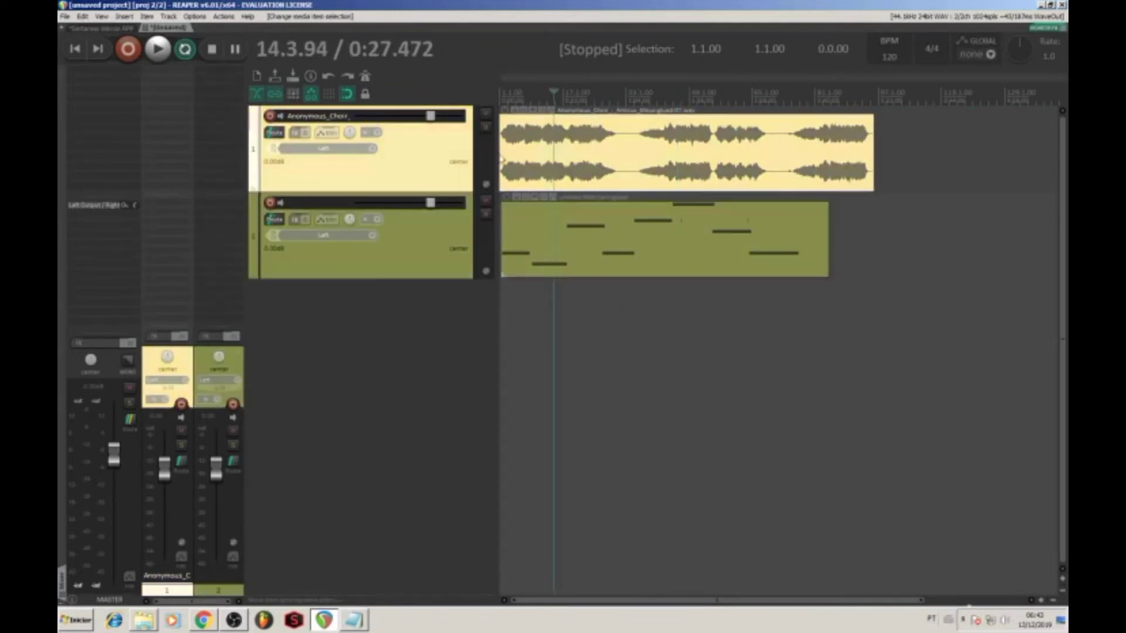
- Open the audio item's properties, look through the fade-in shapes and take envelopes, and close the windows
double_click(629, 145)
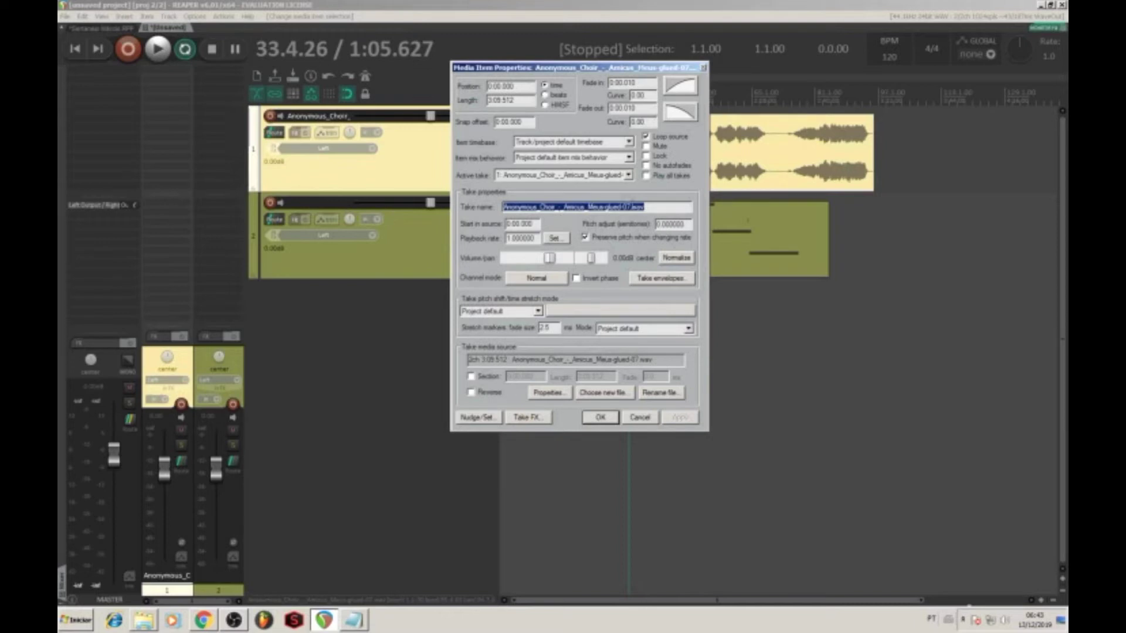
left_click(678, 88)
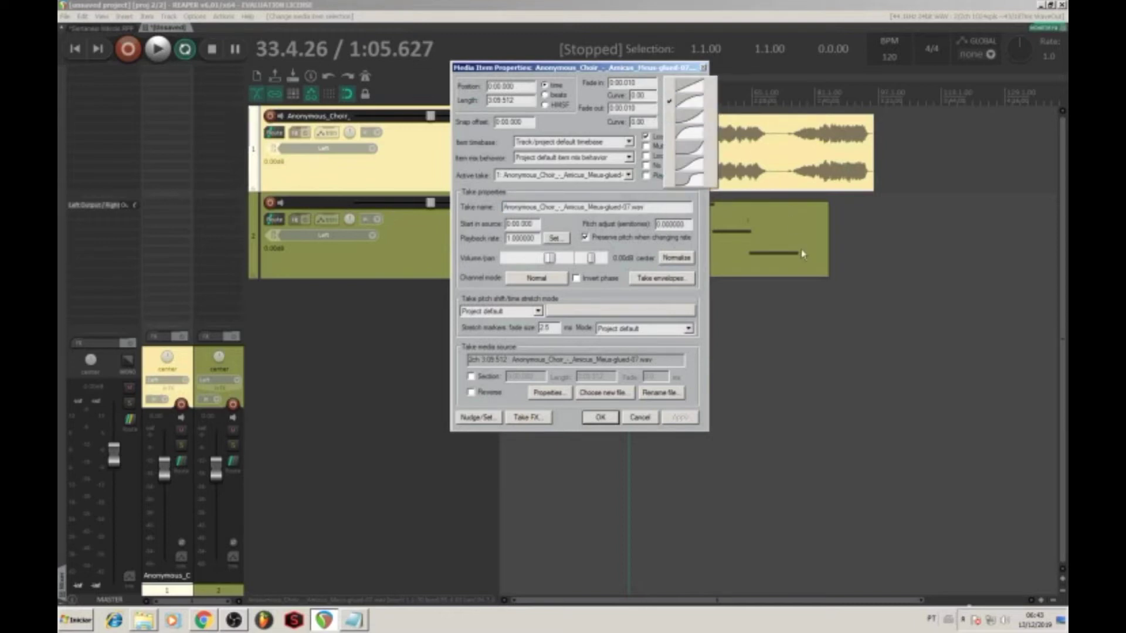
left_click(882, 258)
left_click(756, 241)
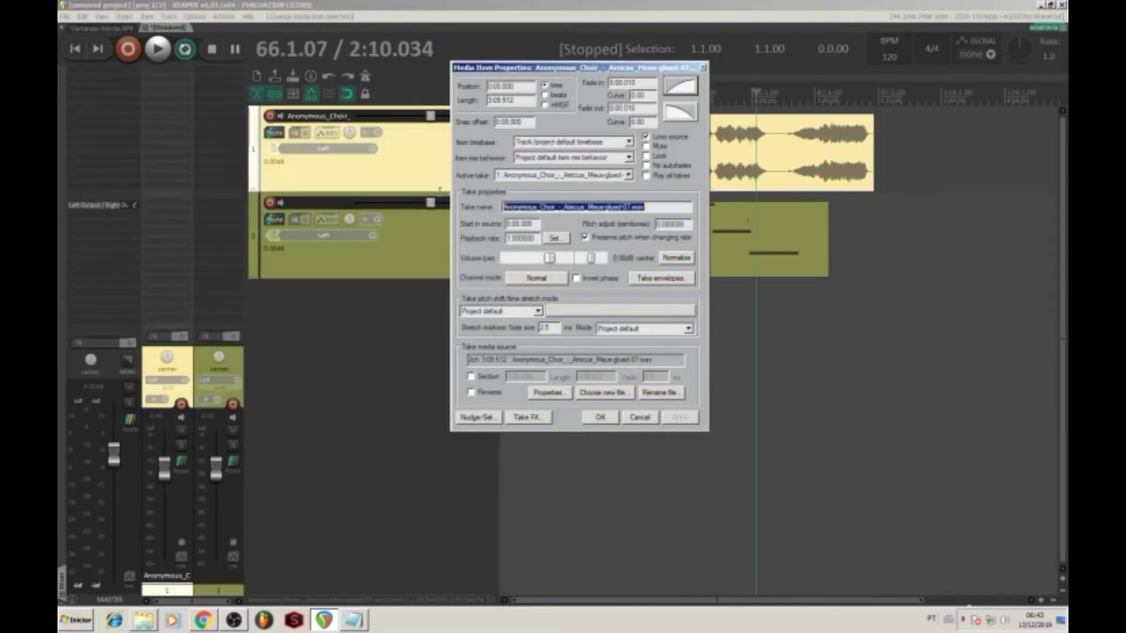
left_click(654, 282)
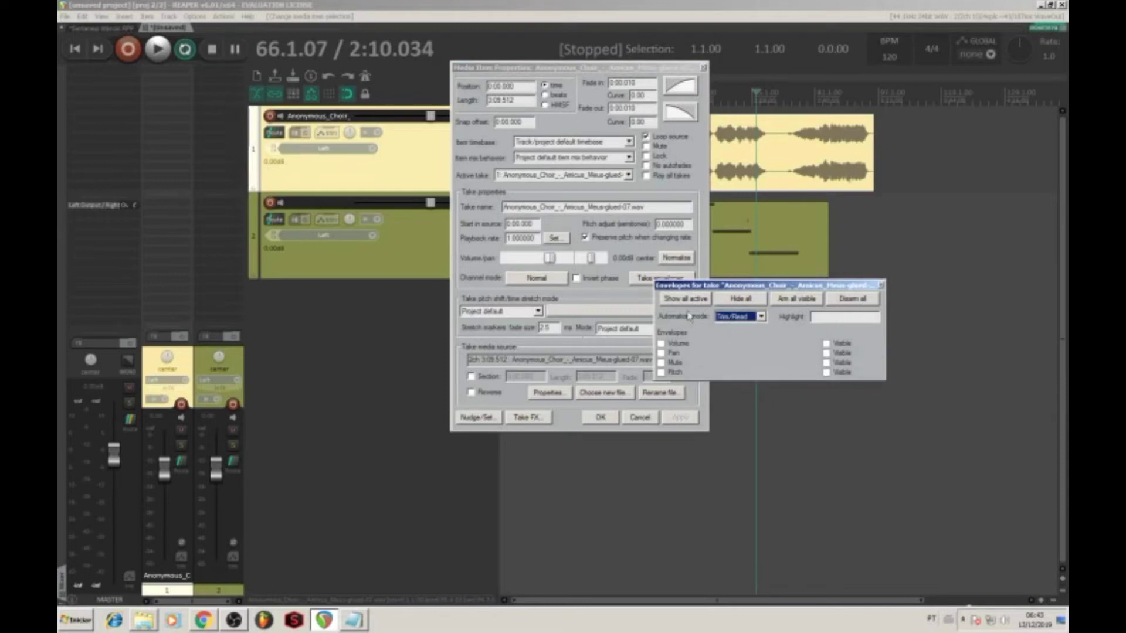
left_click(883, 285)
key("Escape")
- Split the audio item on the first track at 1:08.680, in the quiet gap
left_click(629, 155)
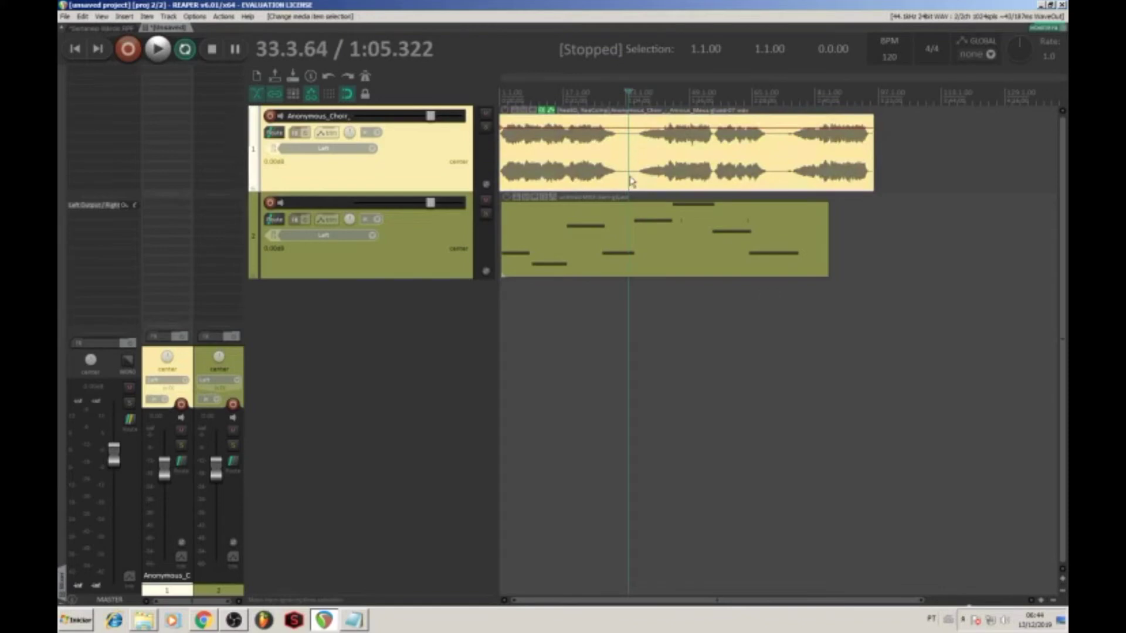
left_click(636, 148)
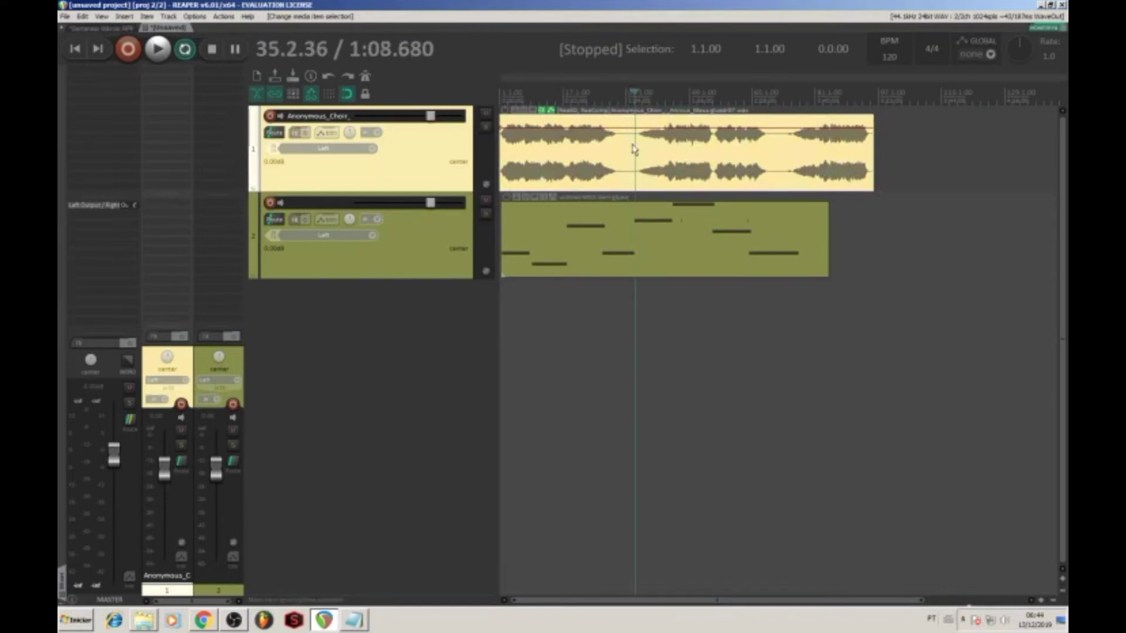
key("s")
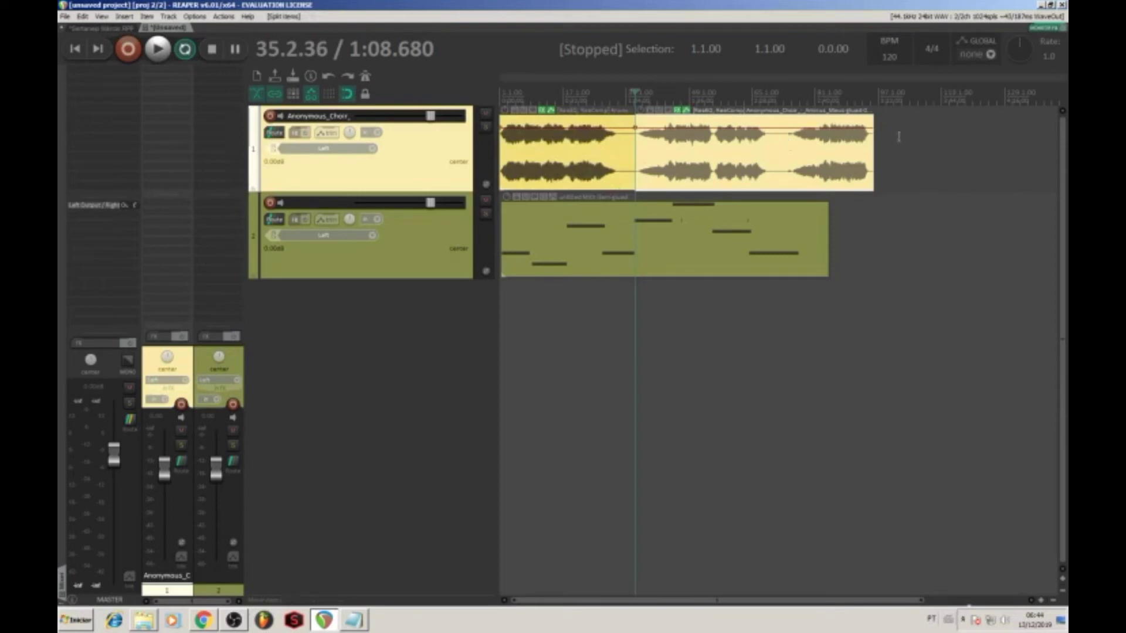
- View the second track's item in the MIDI editor and close the editor
double_click(653, 254)
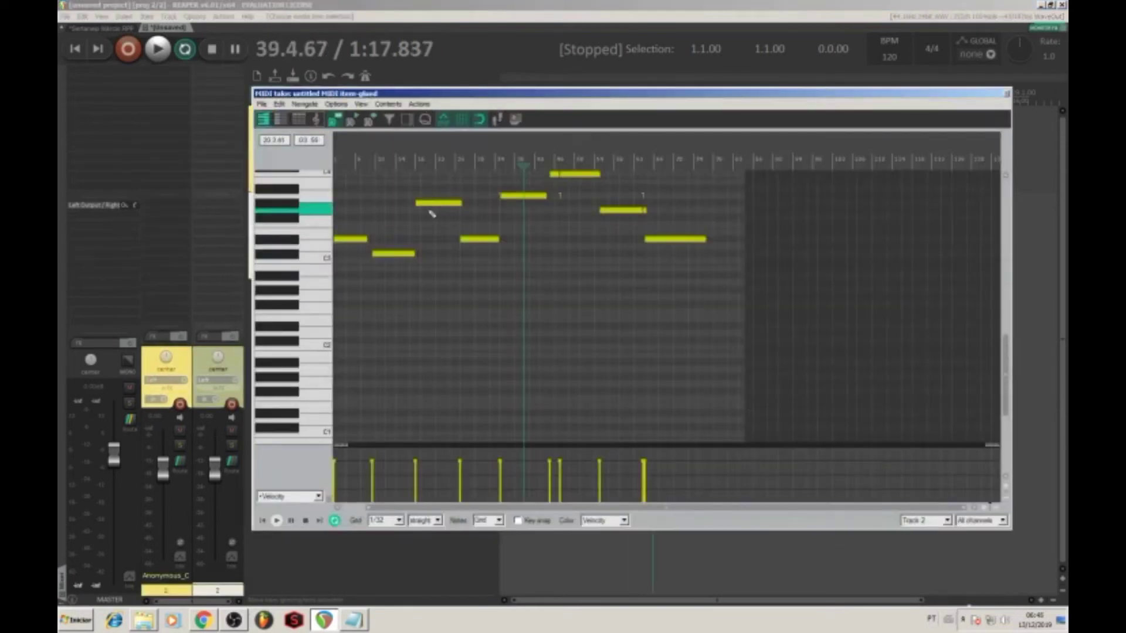
left_click(1007, 94)
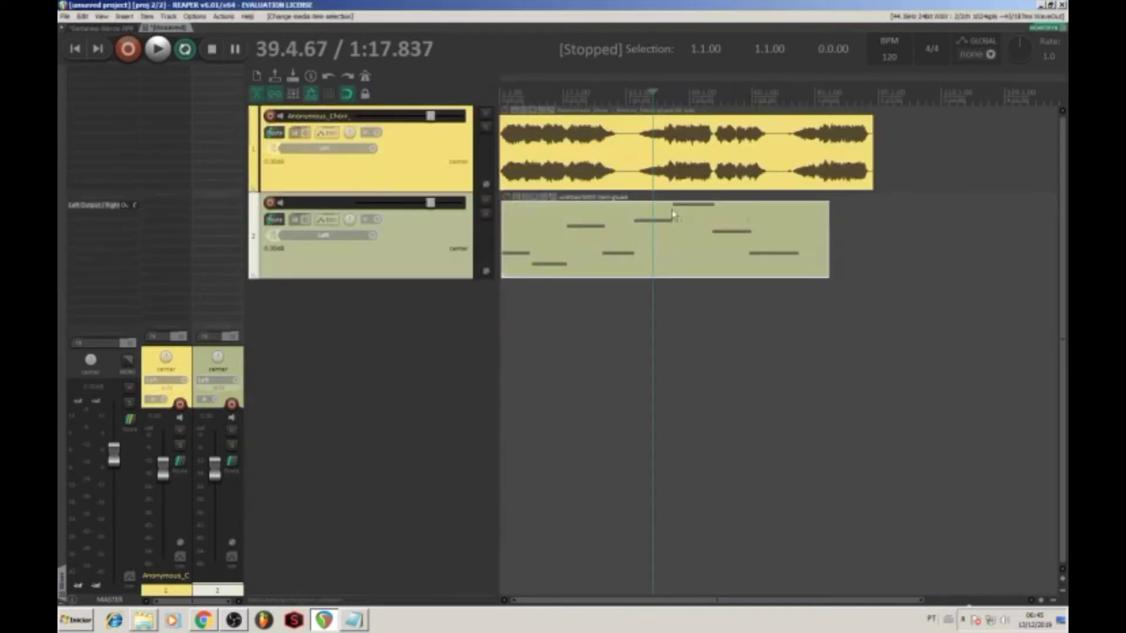
double_click(723, 210)
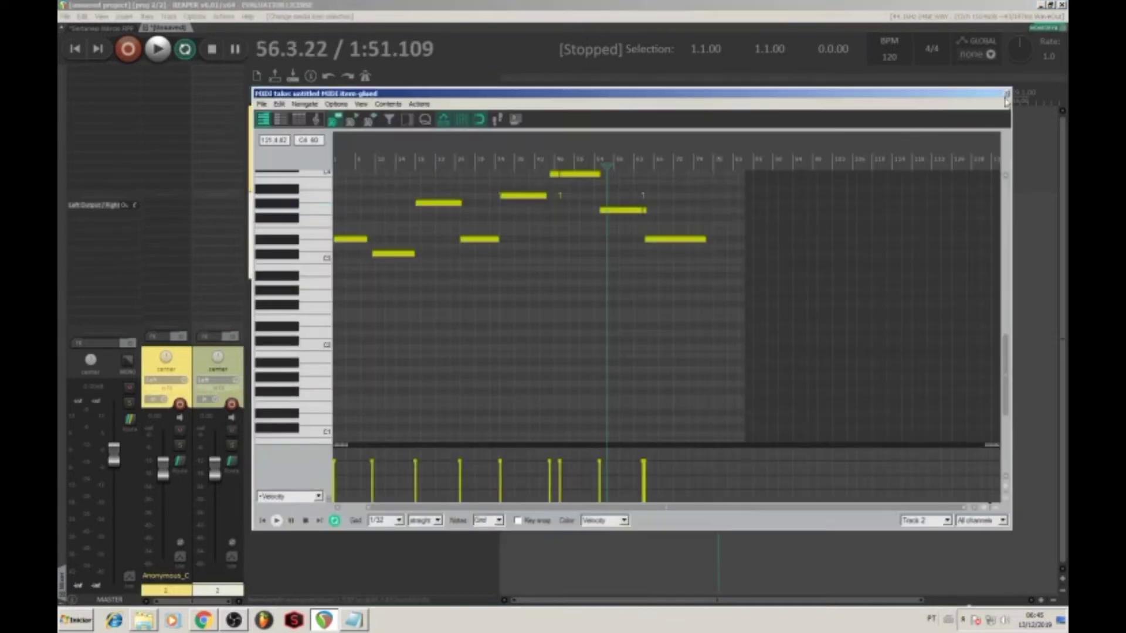
left_click(1007, 94)
- Split the MIDI item at 1:27.605 and glue the two pieces back together
left_click(674, 213)
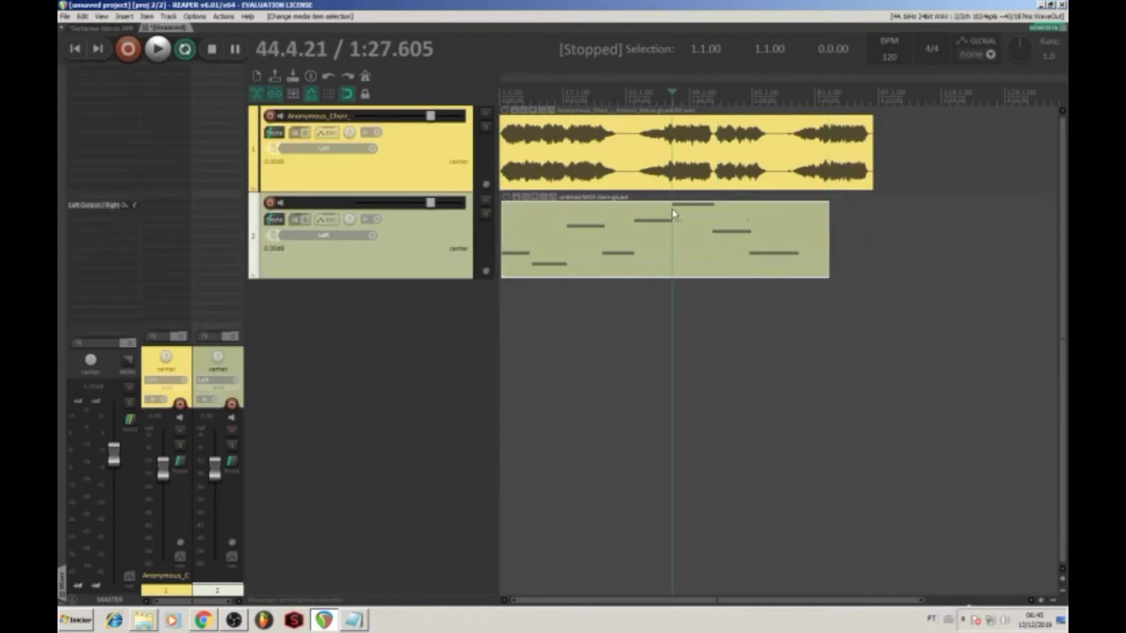
key("s")
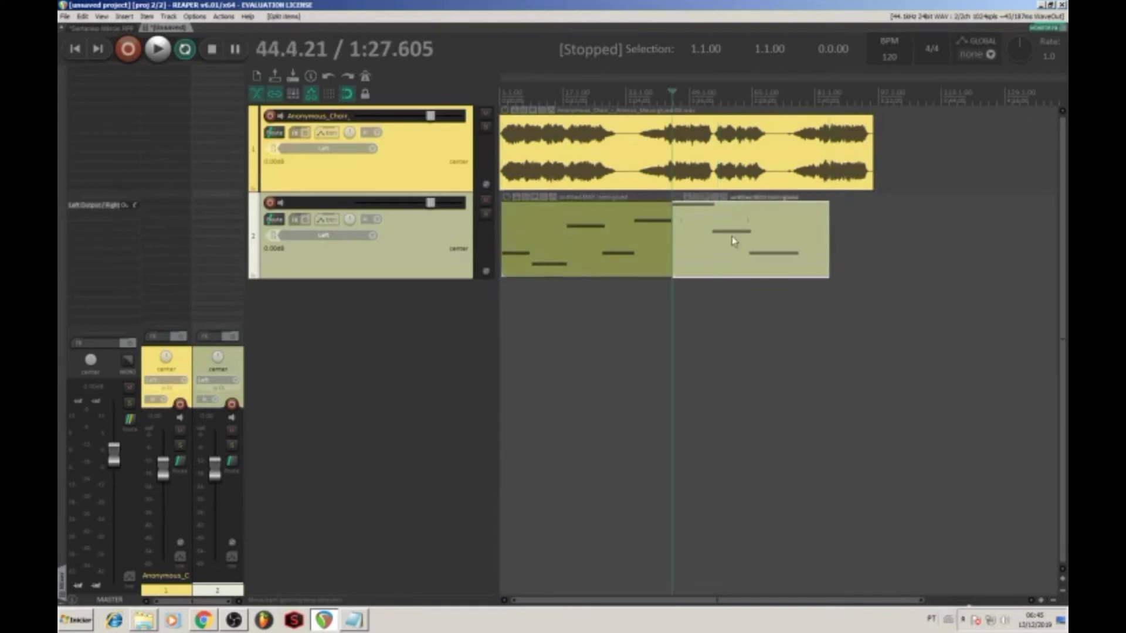
right_click(647, 256)
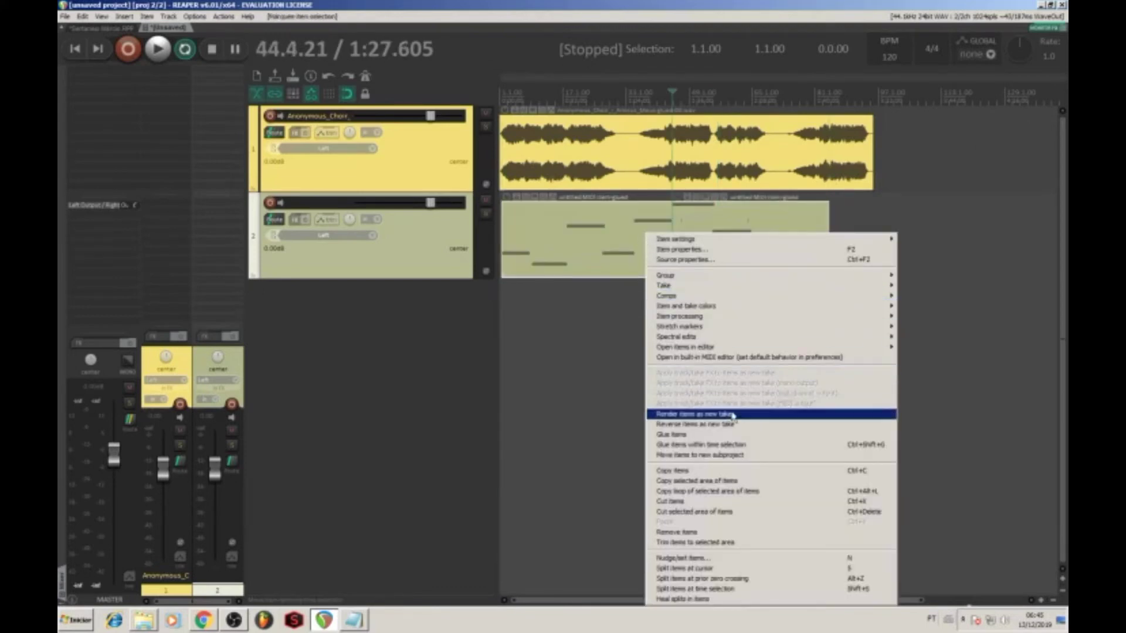
left_click(698, 435)
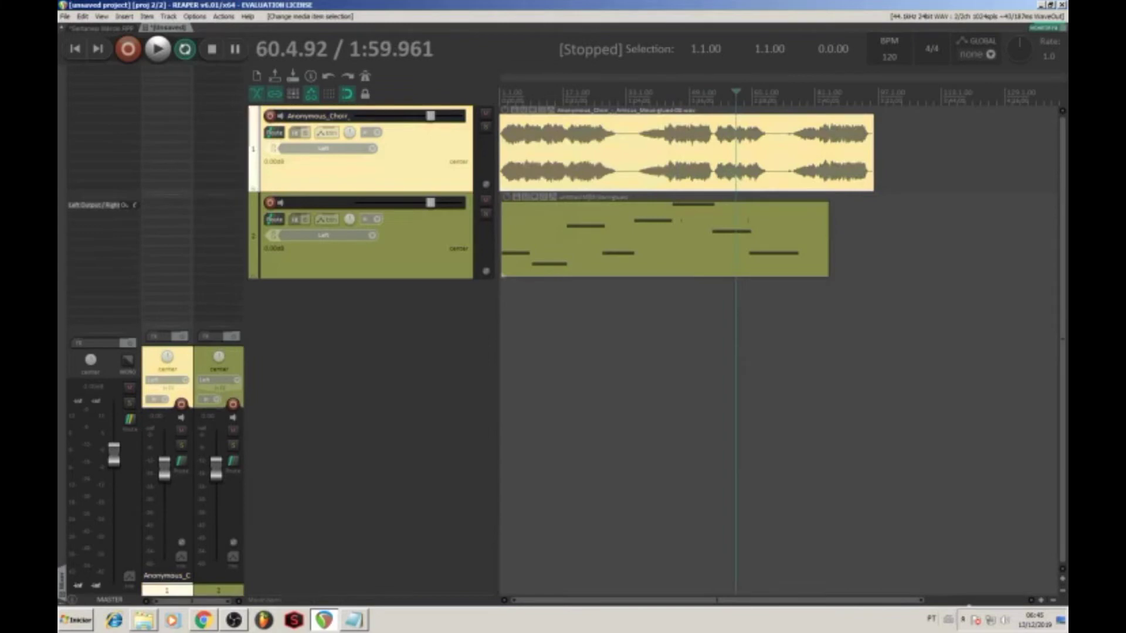
- Open the properties window of the choir audio item on the first track and close it
left_click(626, 132)
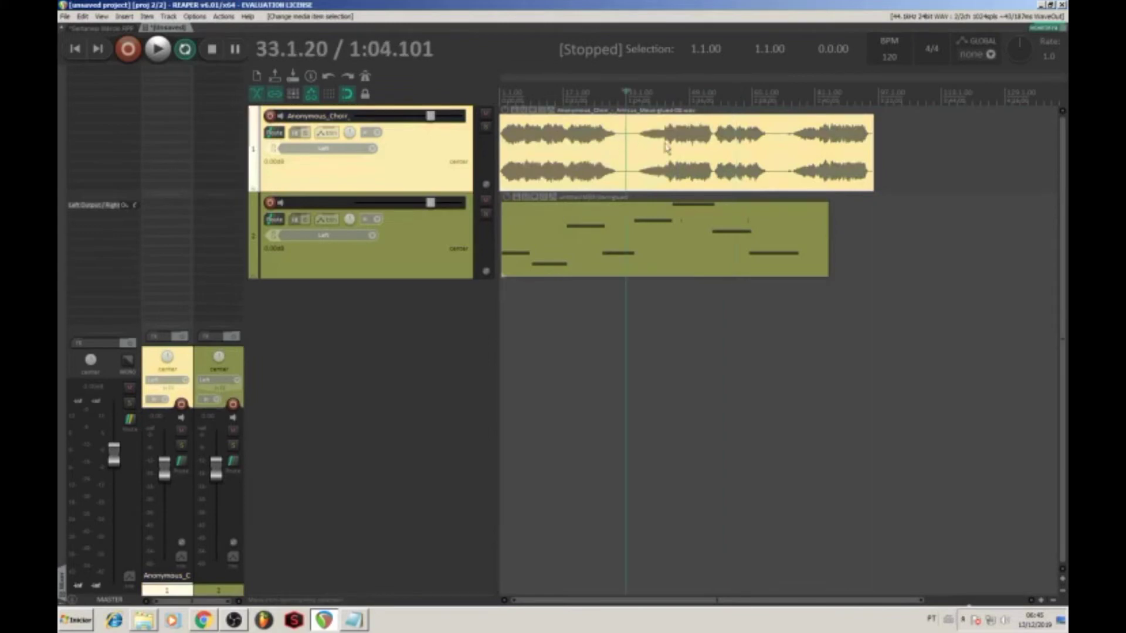
left_click_drag(670, 185, 670, 186)
double_click(670, 185)
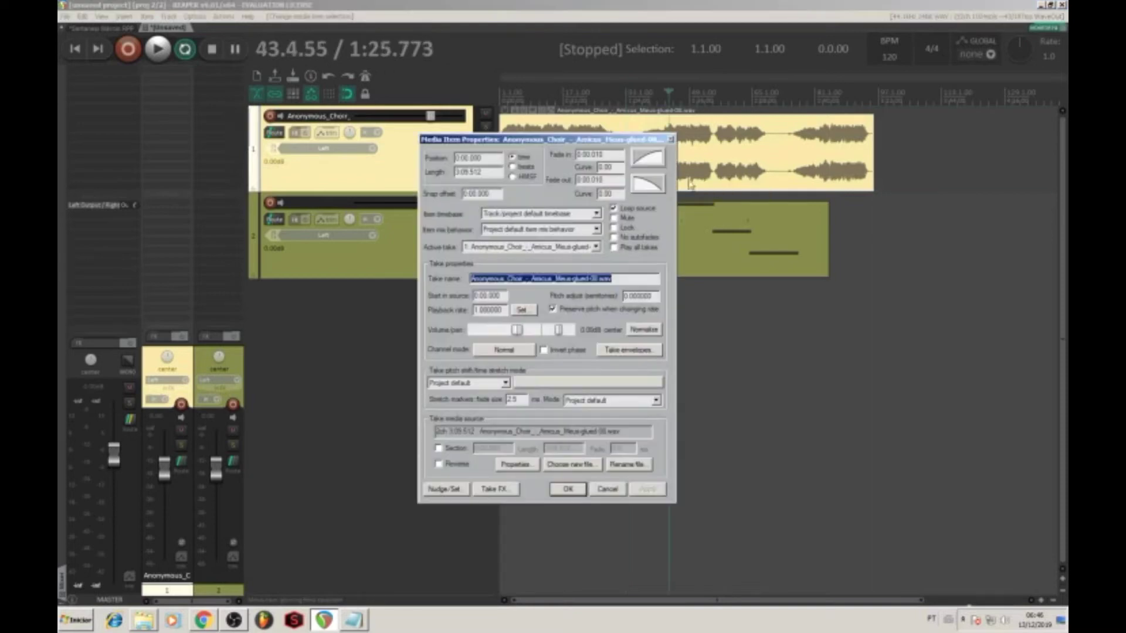
left_click(672, 140)
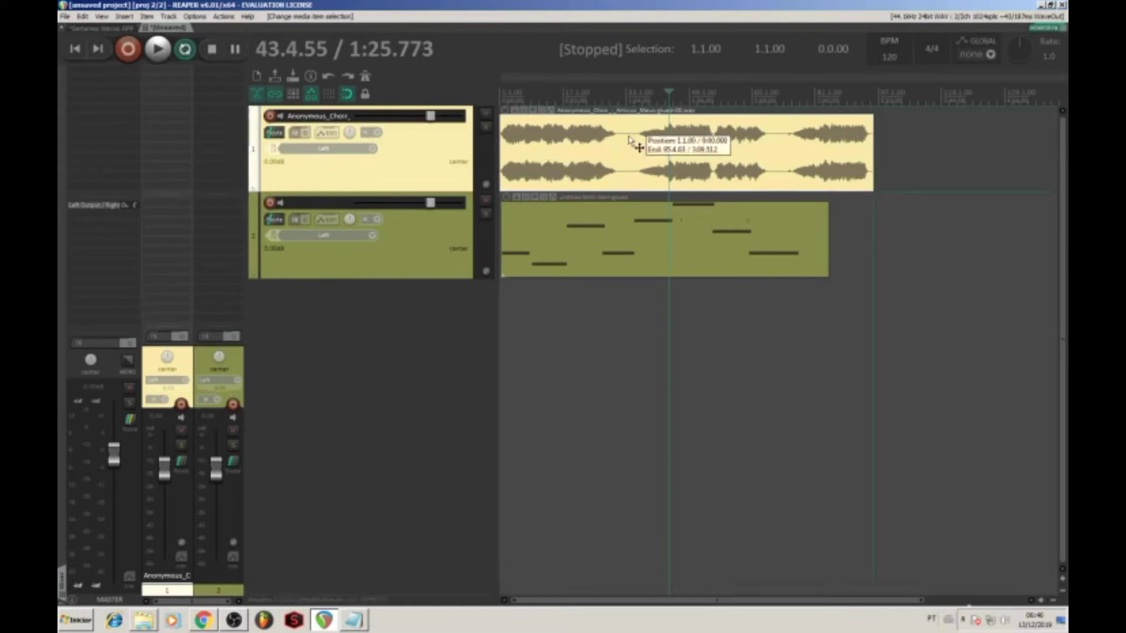
- Compare the items' default editors: view the audio item's properties and the MIDI item's editor, closing each
left_click(628, 156)
left_click(781, 138)
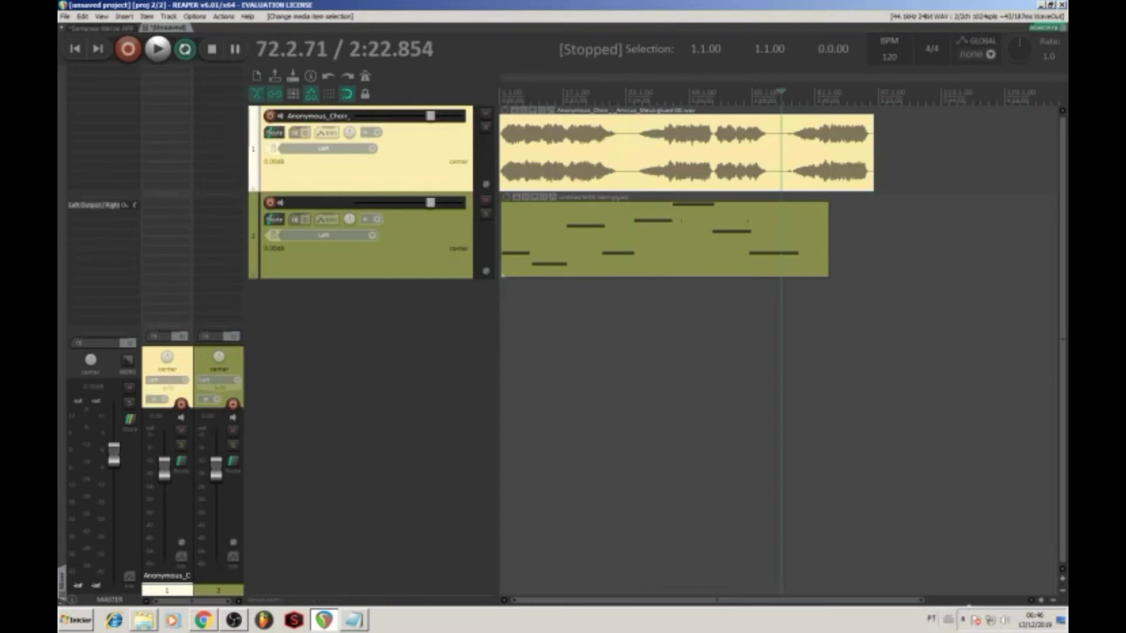
double_click(646, 187)
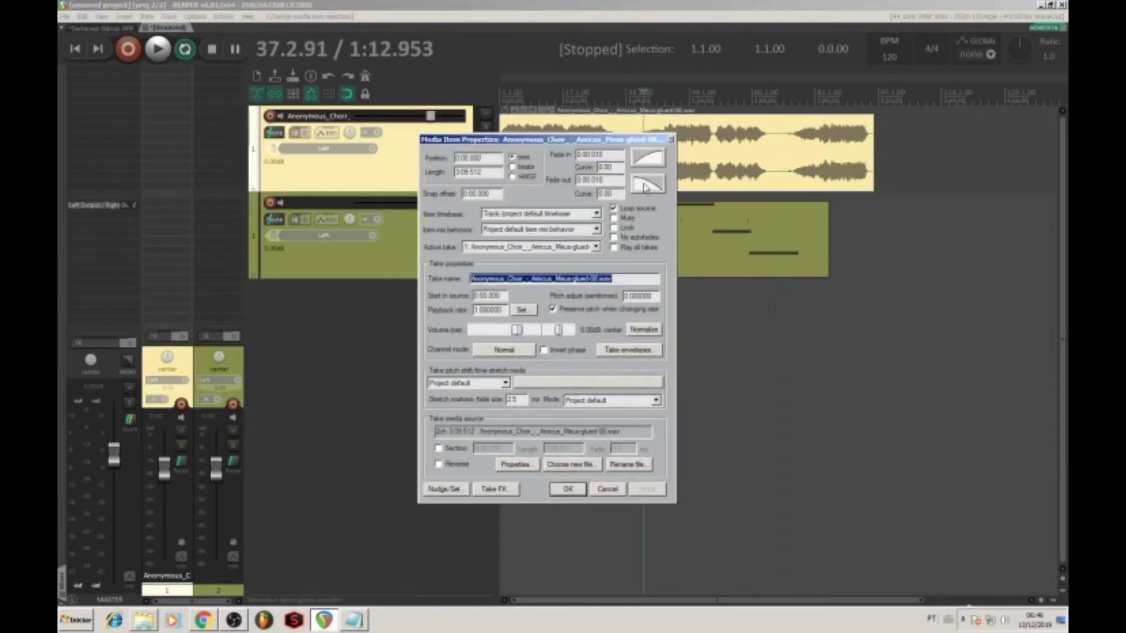
left_click(671, 139)
double_click(673, 261)
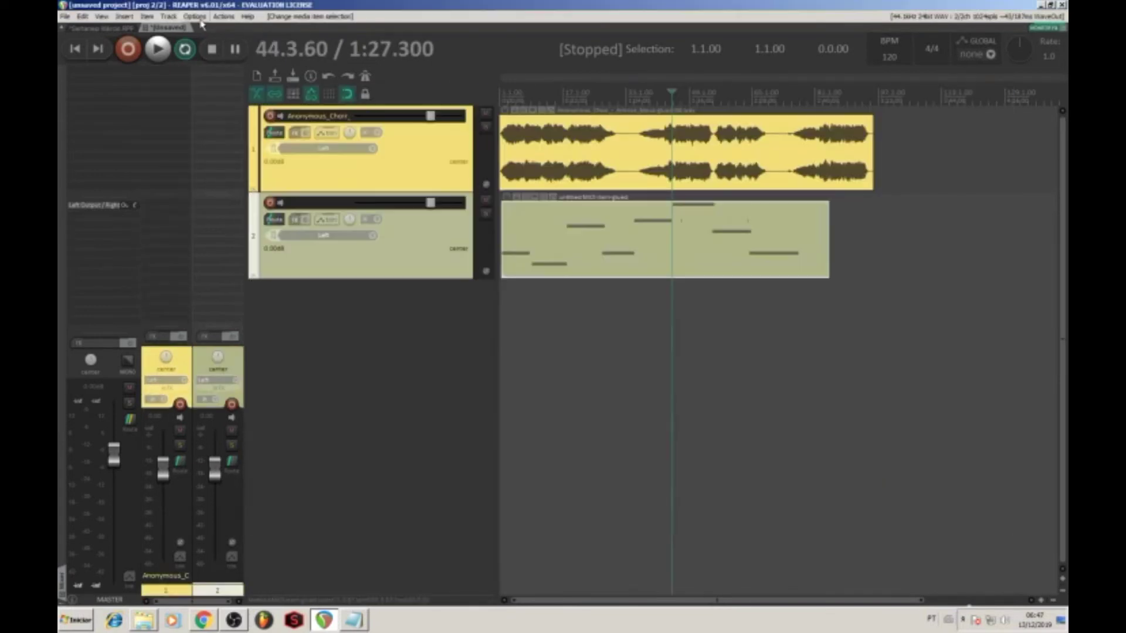
left_click(1007, 92)
- Open the Mouse Modifiers preferences and set the context to Media item
left_click(196, 17)
left_click(223, 381)
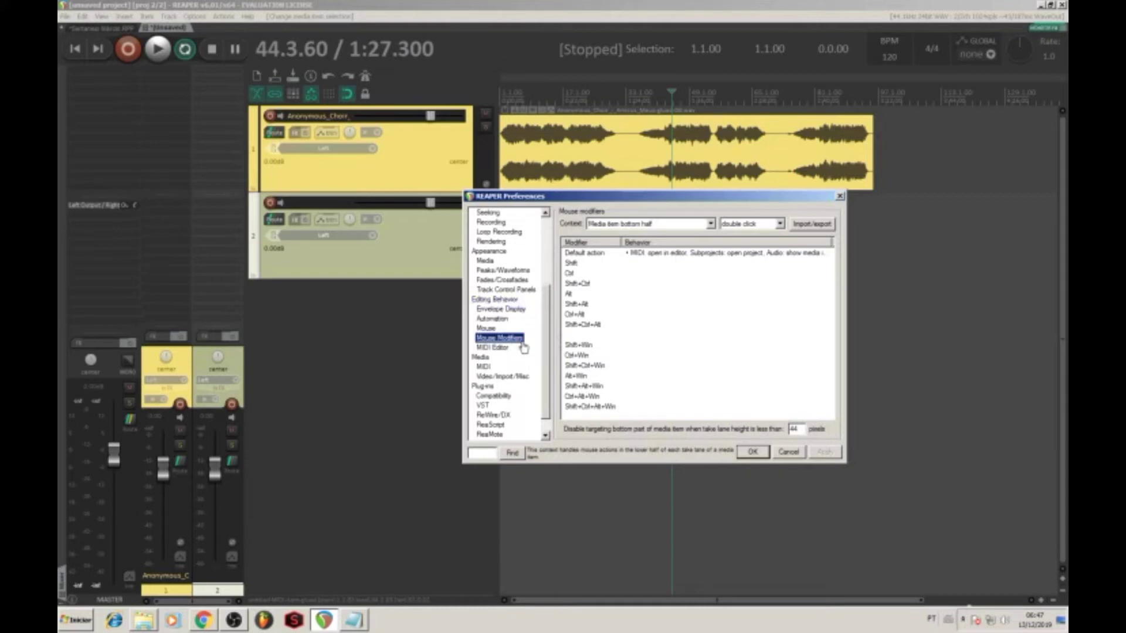
left_click_drag(607, 203, 673, 220)
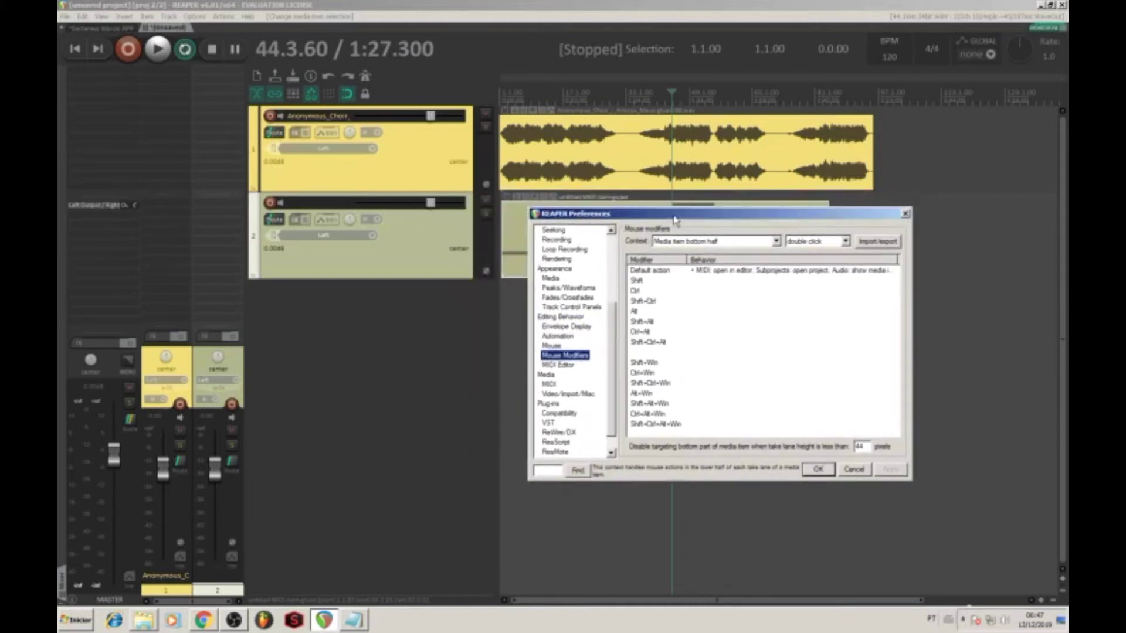
left_click(777, 242)
scroll(784, 302, "up", 1)
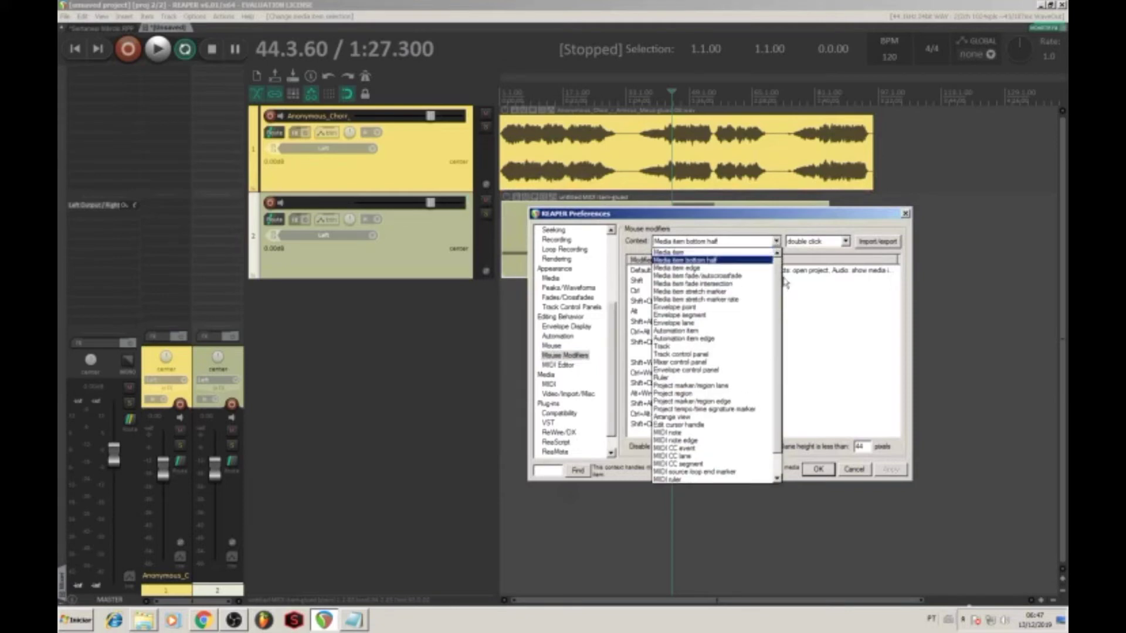
left_click(679, 254)
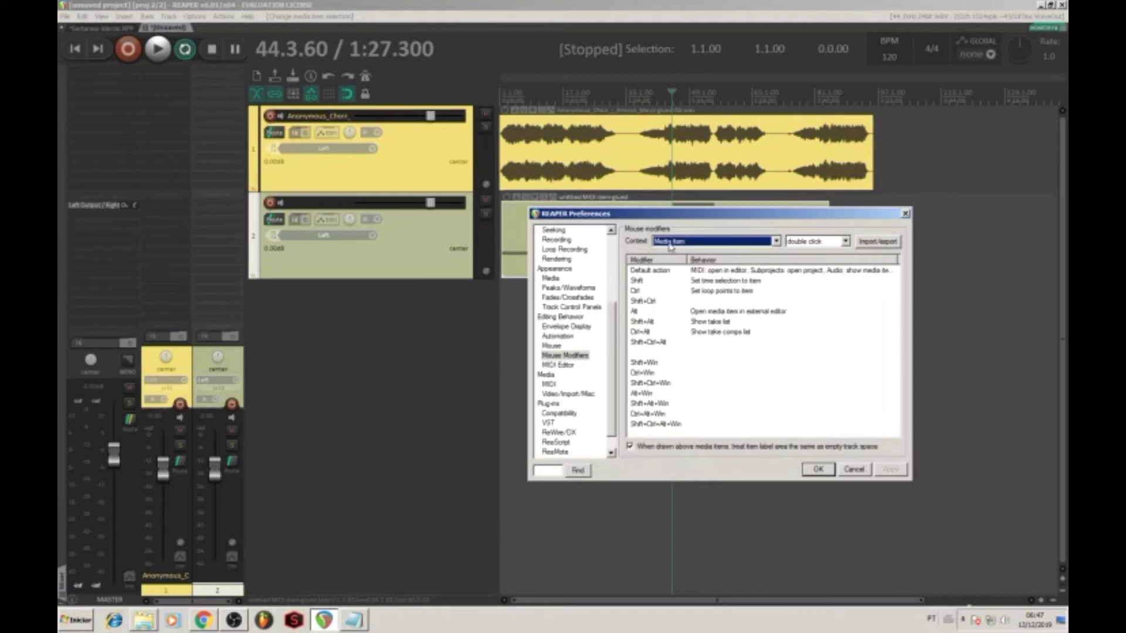
- Choose the "double click" action type for the Media item context and select its Default action entry
left_click_drag(685, 213, 681, 289)
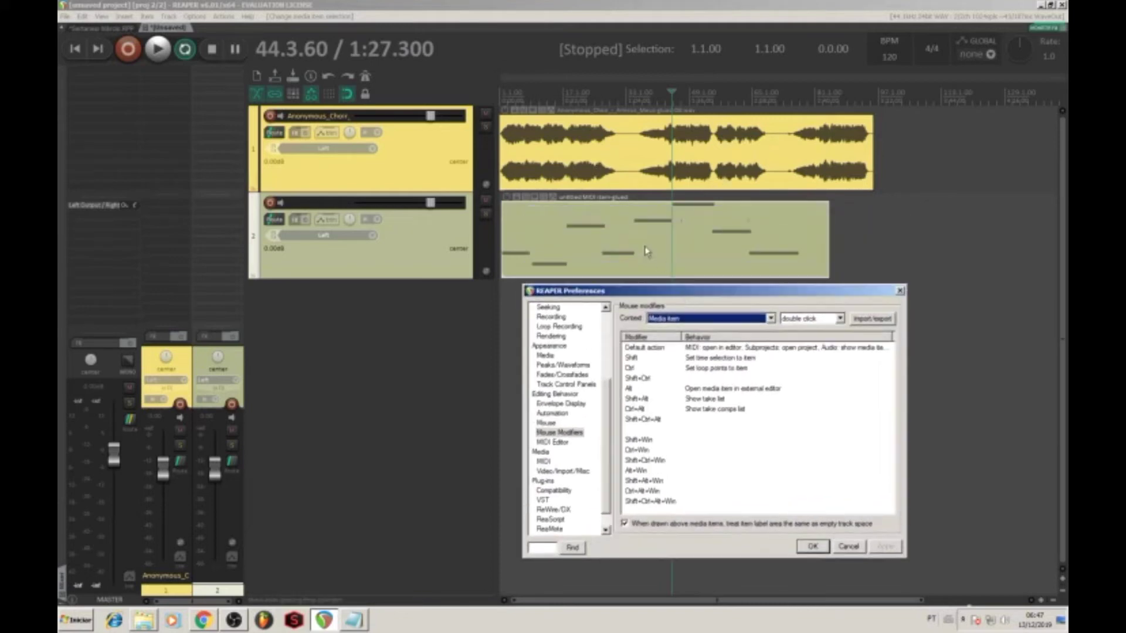
left_click(840, 319)
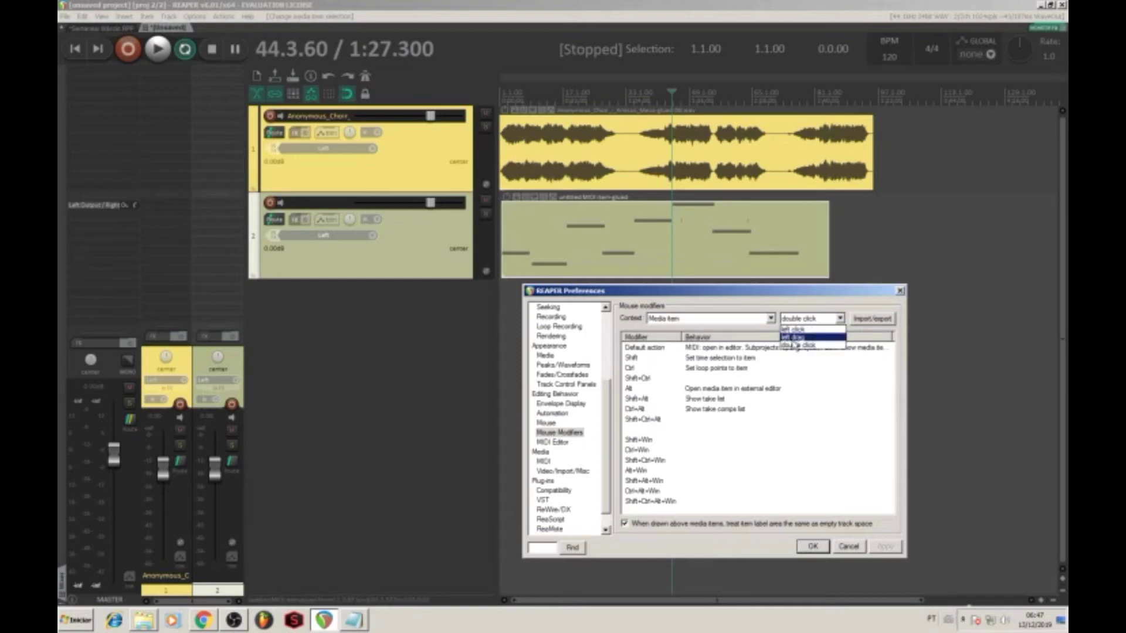
left_click(792, 346)
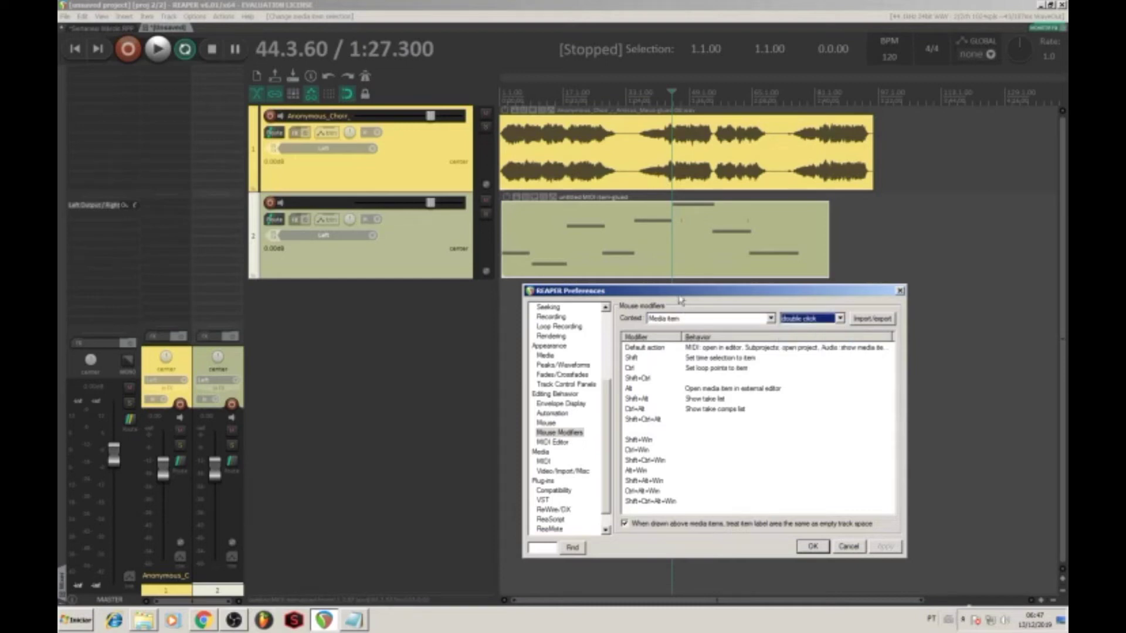
left_click_drag(676, 296, 670, 230)
left_click(657, 283)
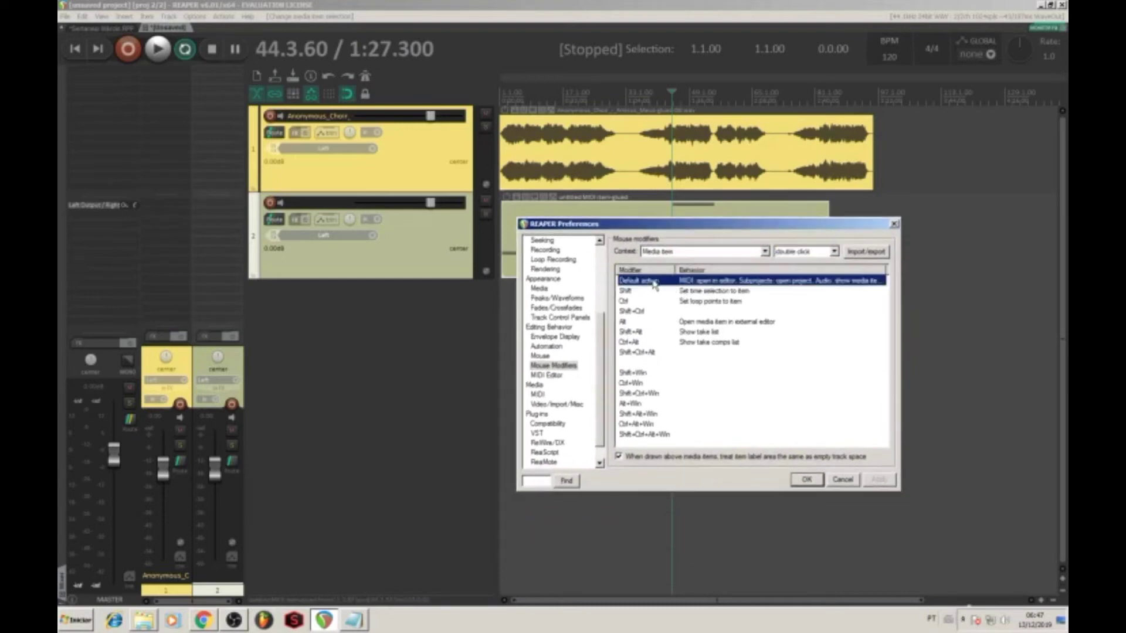
- Test the default media item action on the audio item and the MIDI item, and return to the Mouse Modifiers preferences
double_click(626, 165)
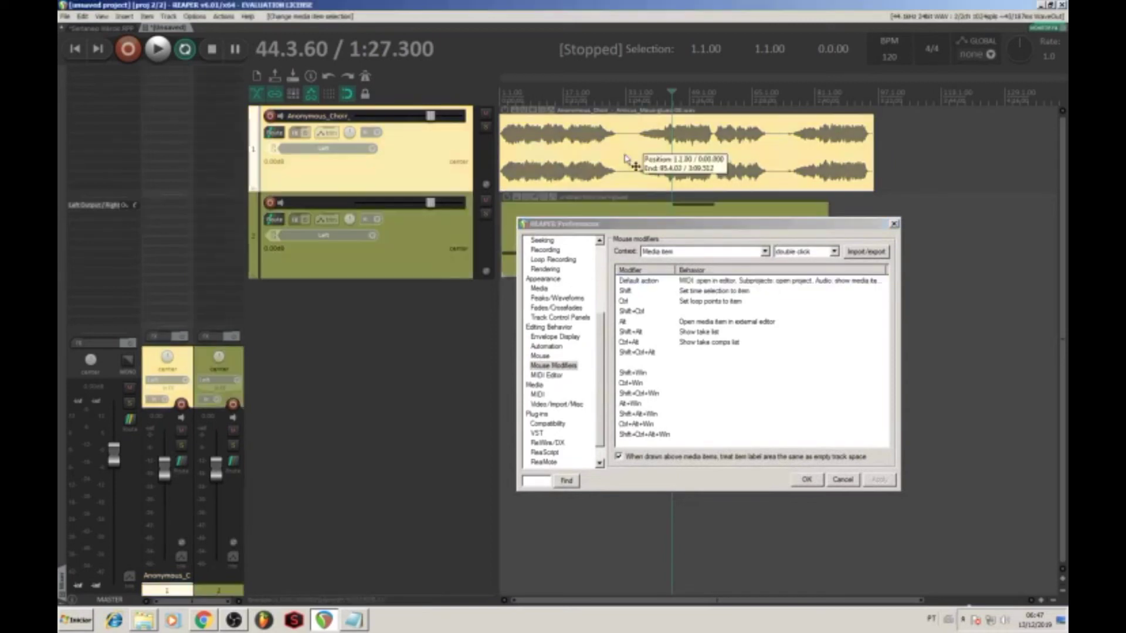
left_click(671, 140)
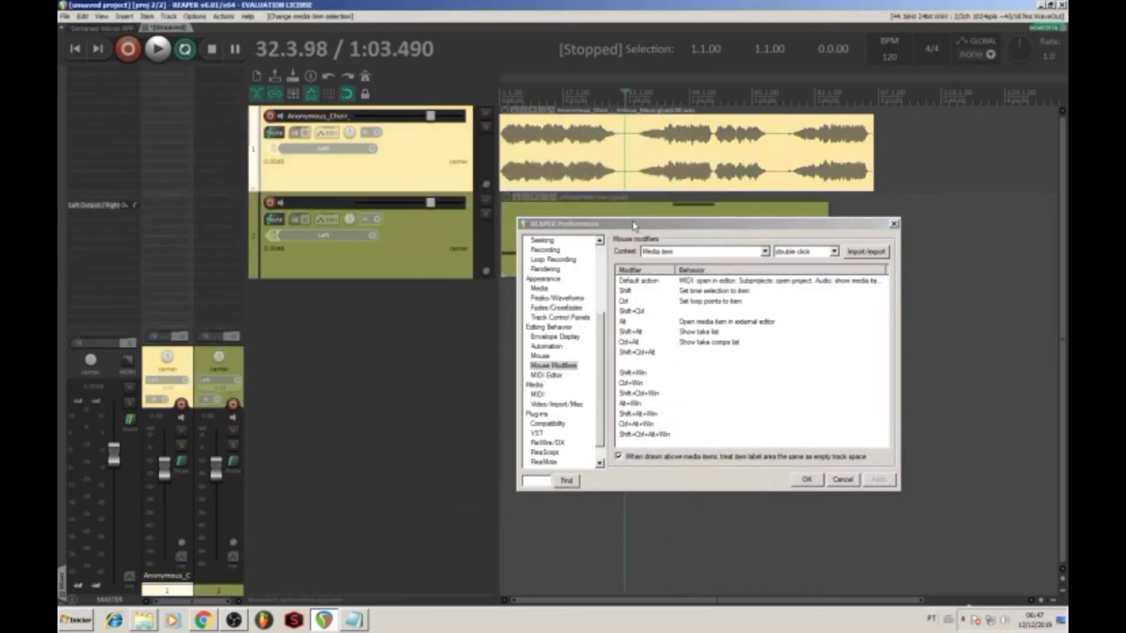
left_click_drag(633, 225, 632, 317)
double_click(632, 264)
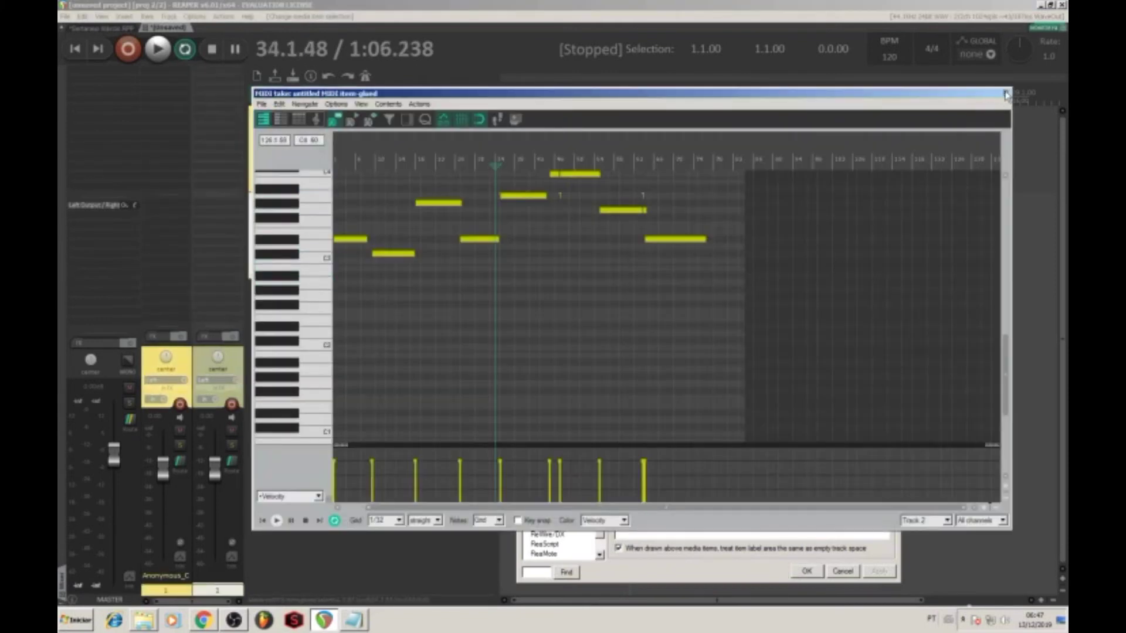
left_click(1006, 94)
left_click_drag(721, 317, 721, 247)
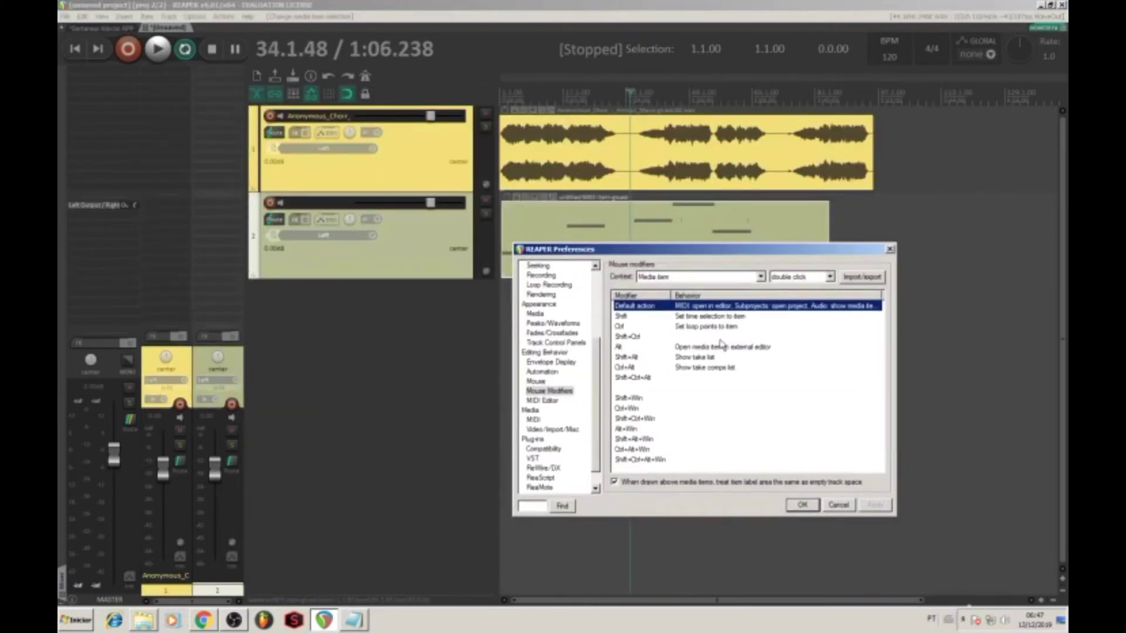
- Open the action list for the double click default action, filter it for "split item" and highlight "Item: Split items at edit or play cursor"
left_click(683, 308)
key("Escape")
left_click(687, 308)
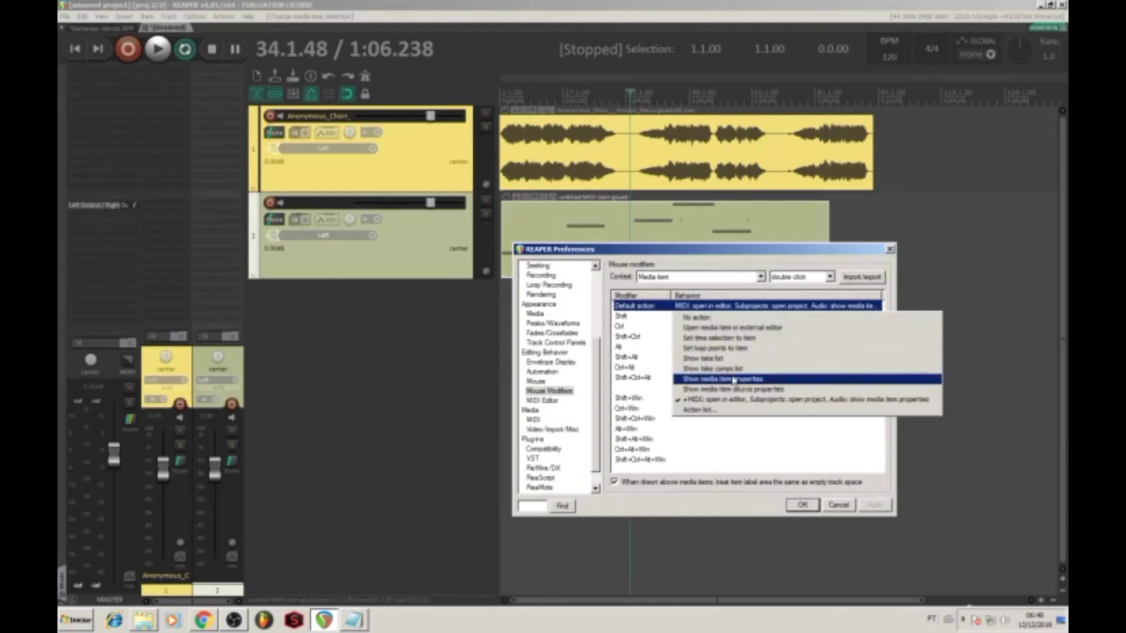
left_click(716, 411)
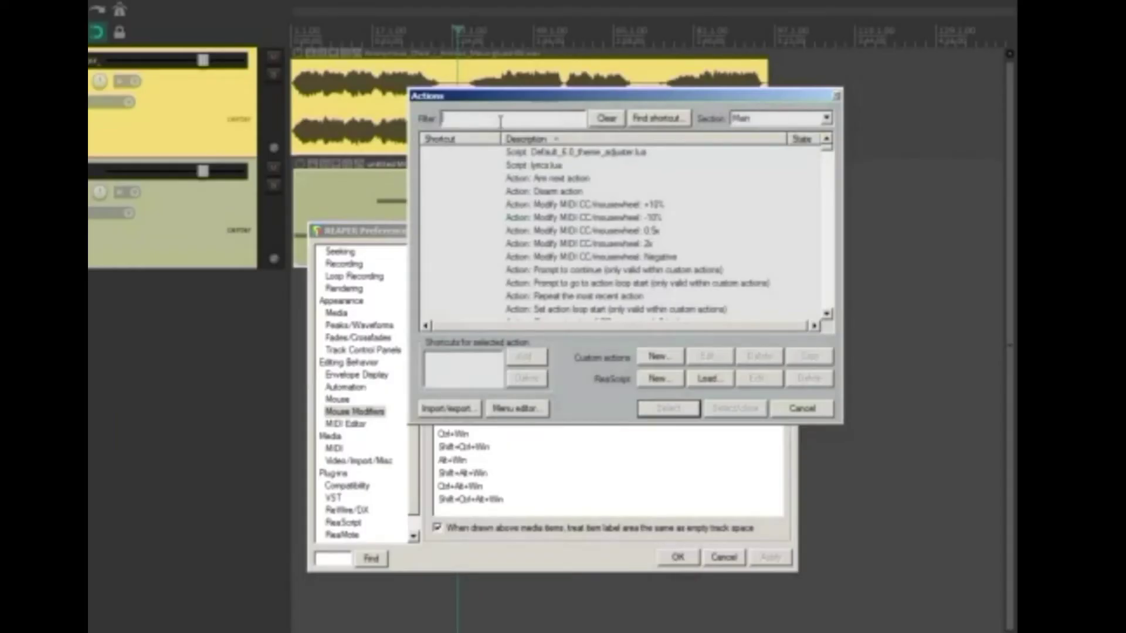
type("spl")
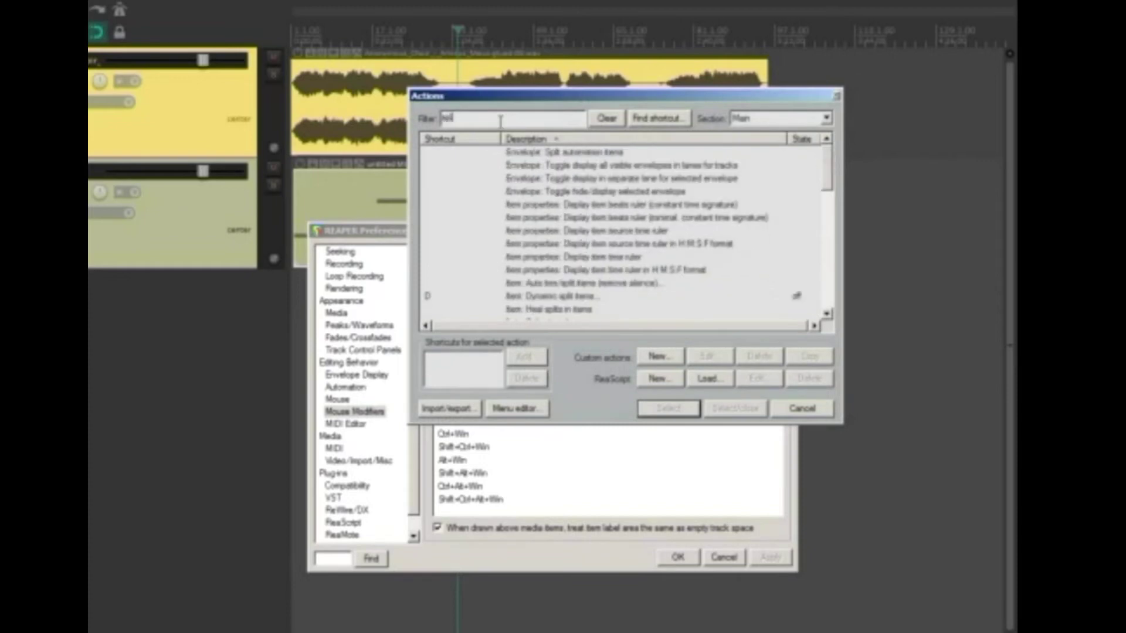
type("it item")
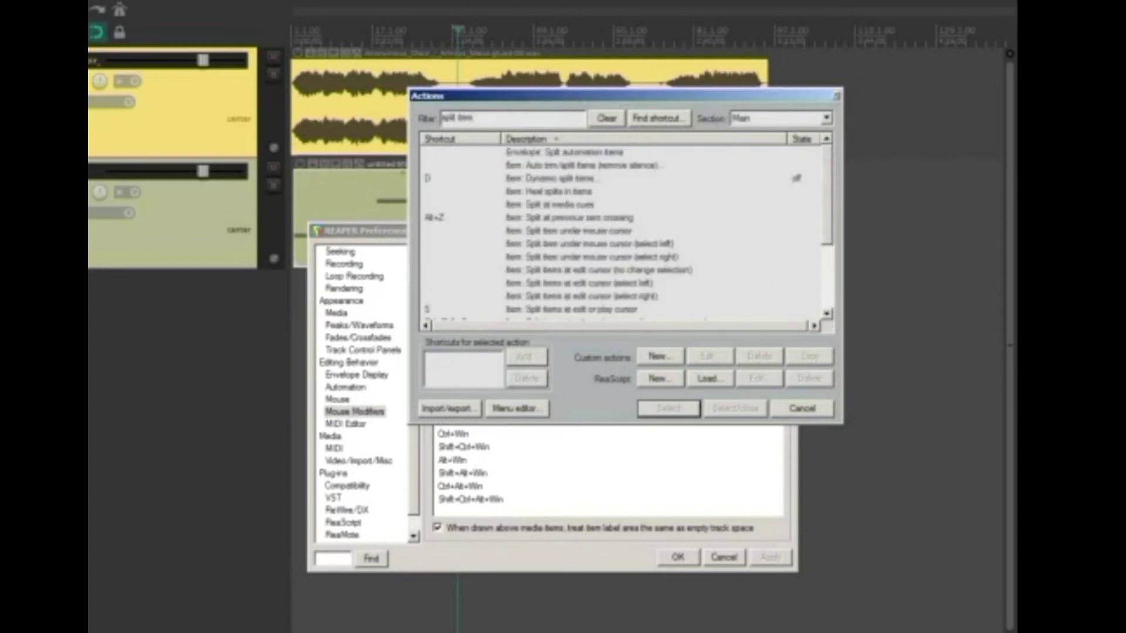
left_click(507, 309)
- Uncover the audio item behind the Actions window and split it at the edit cursor in the silent gap after the first phrase
left_click(443, 103)
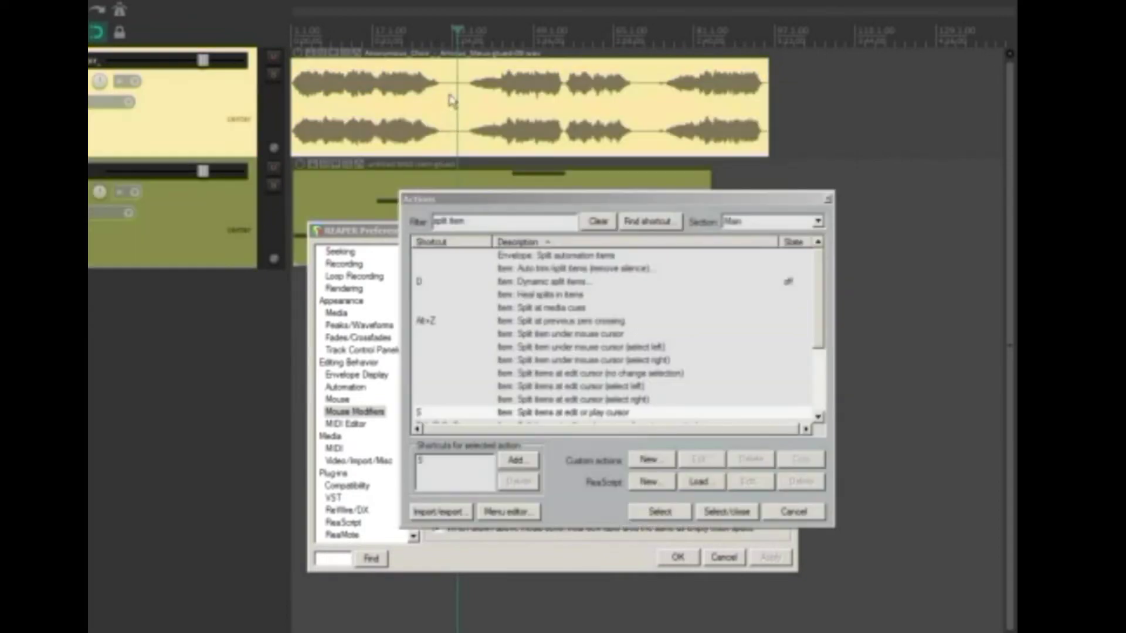
left_click(456, 92)
key("s")
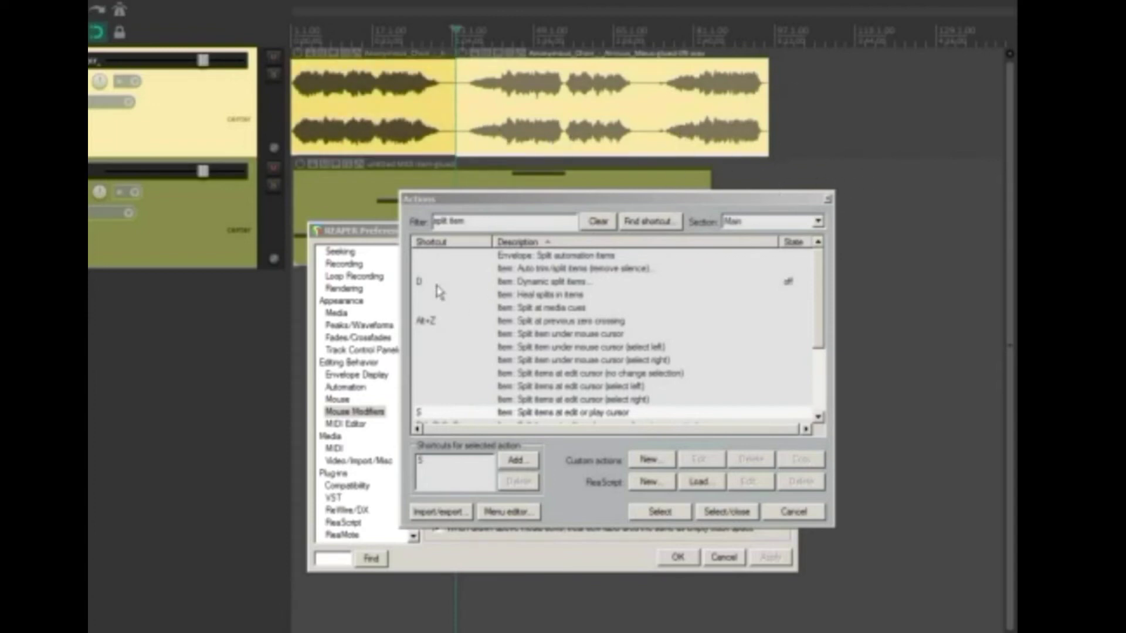
- Assign "Item: Split items at edit or play cursor" as the Media item double click default action and apply it
left_click(420, 414)
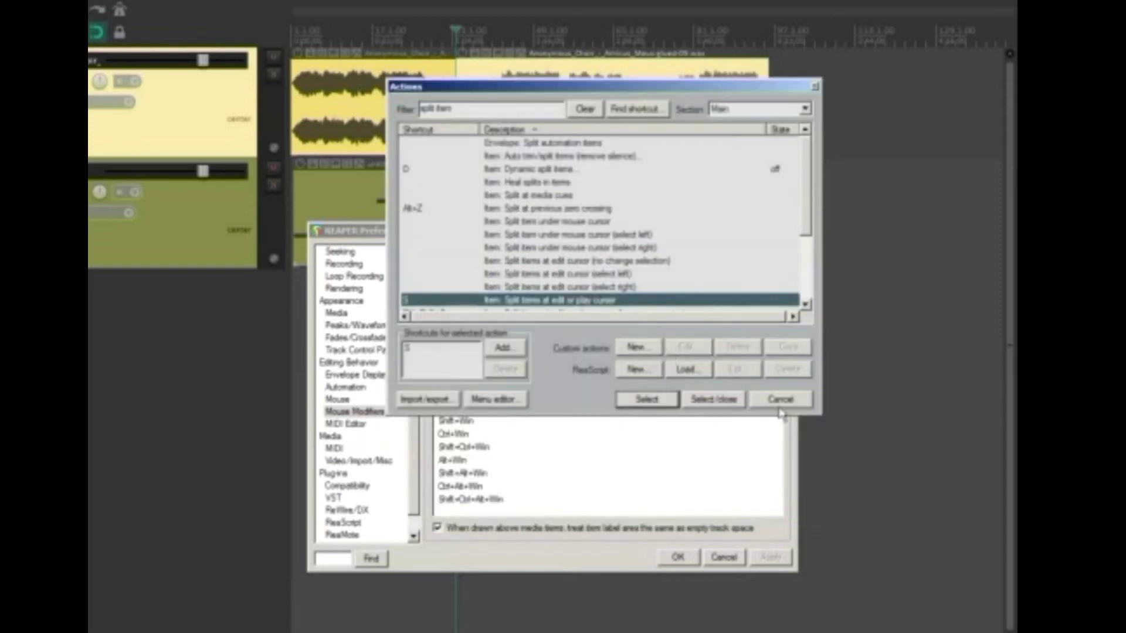
double_click(522, 302)
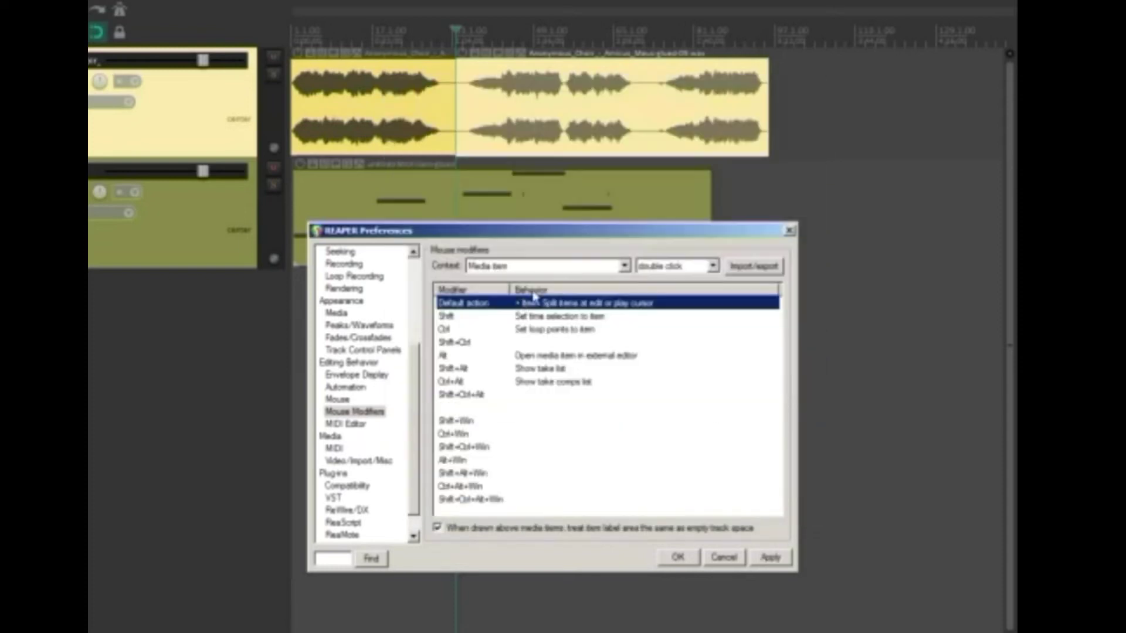
left_click(769, 558)
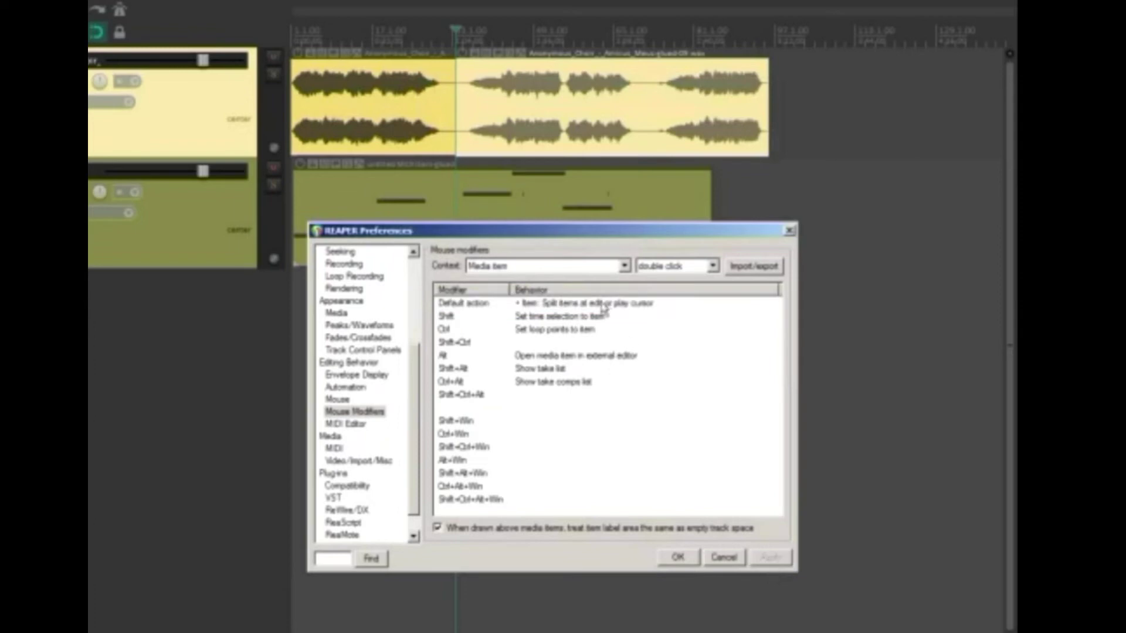
- Test the upper-half action by splitting the audio at about bar 71, and view the first piece's properties from its lower half
double_click(643, 82)
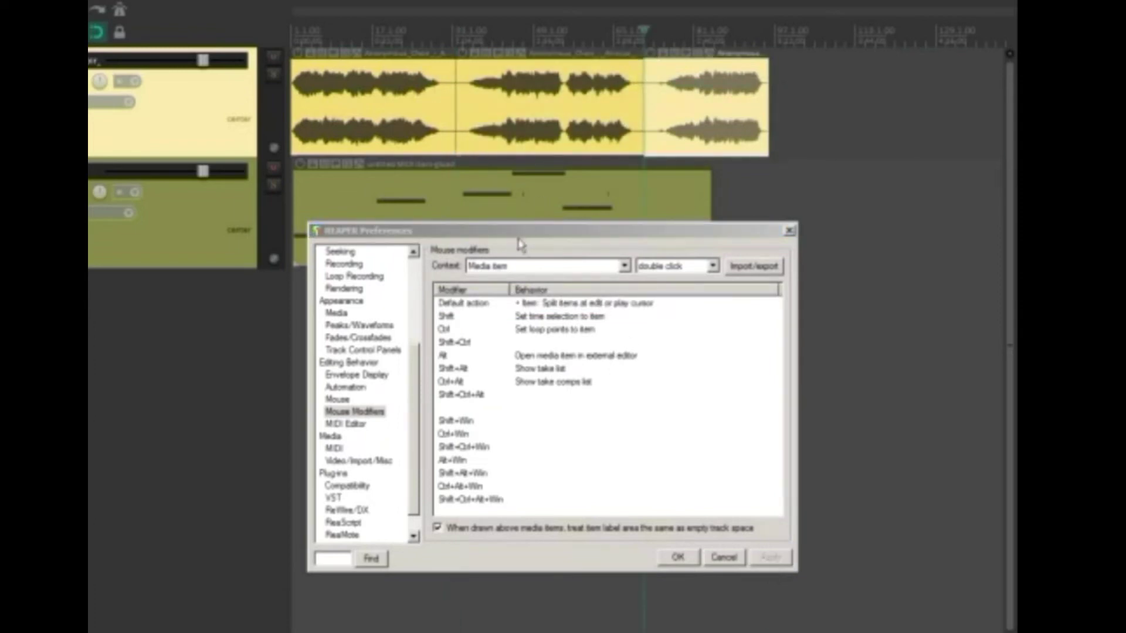
key("ctrl+z")
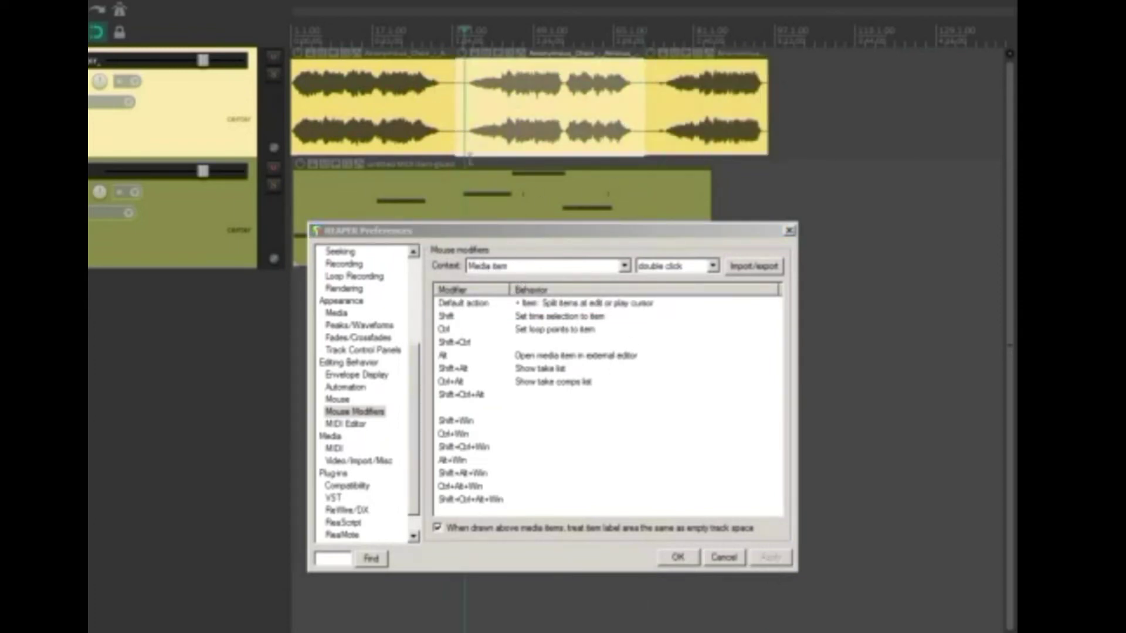
double_click(405, 143)
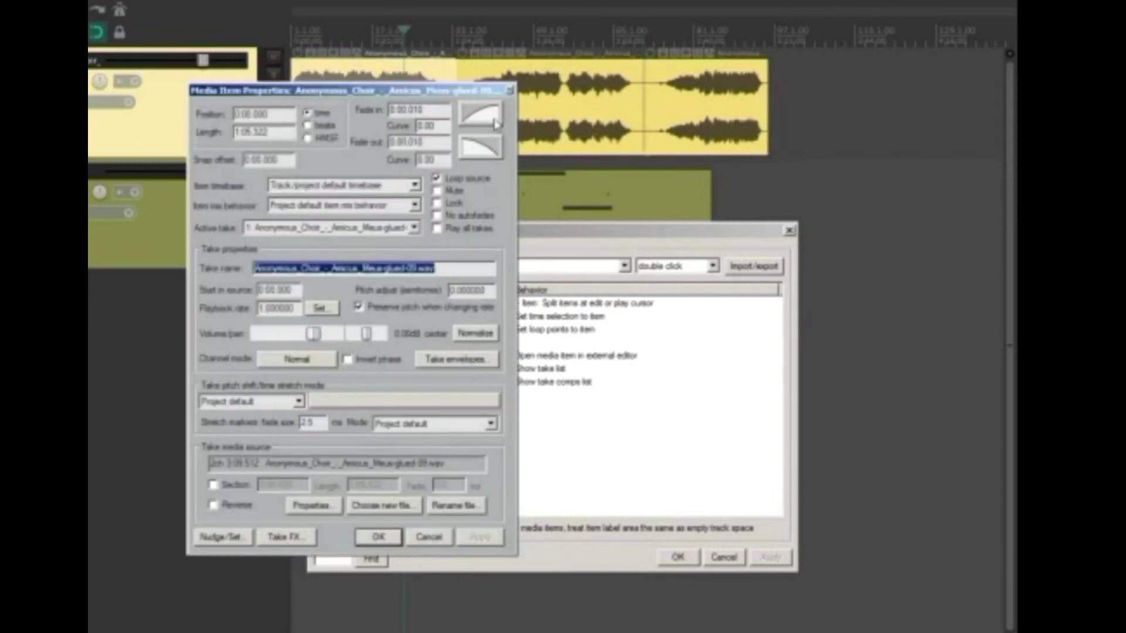
left_click(510, 89)
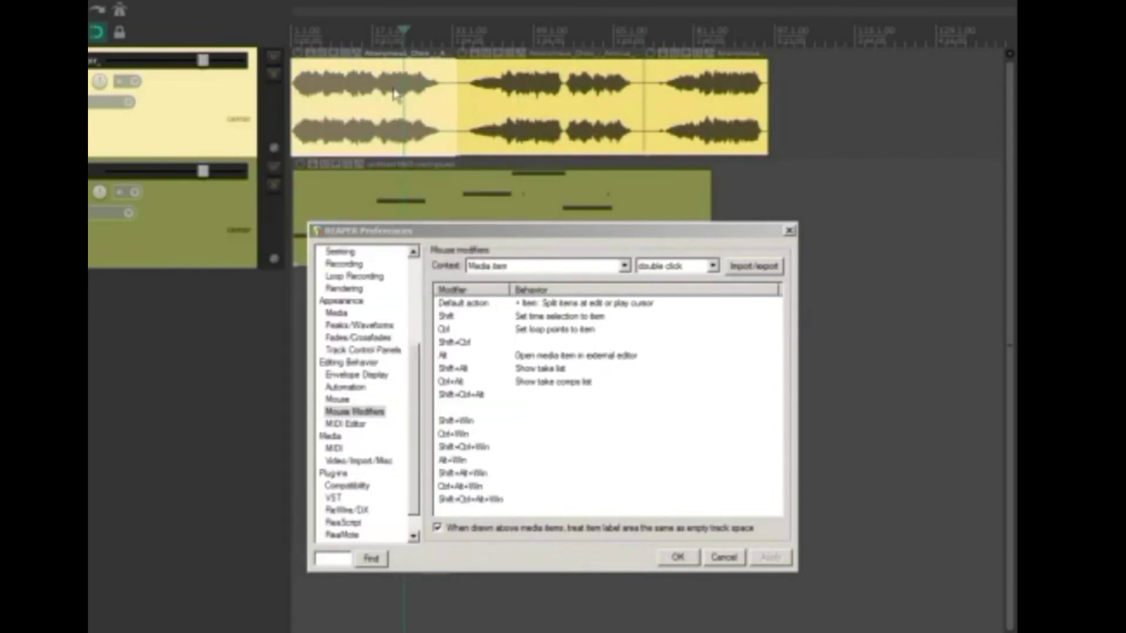
- For the Media item bottom half context, keep the double click default on "MIDI: open in editor, Subprojects: open project, Audio: show media item properties" and accept the preferences
left_click(624, 266)
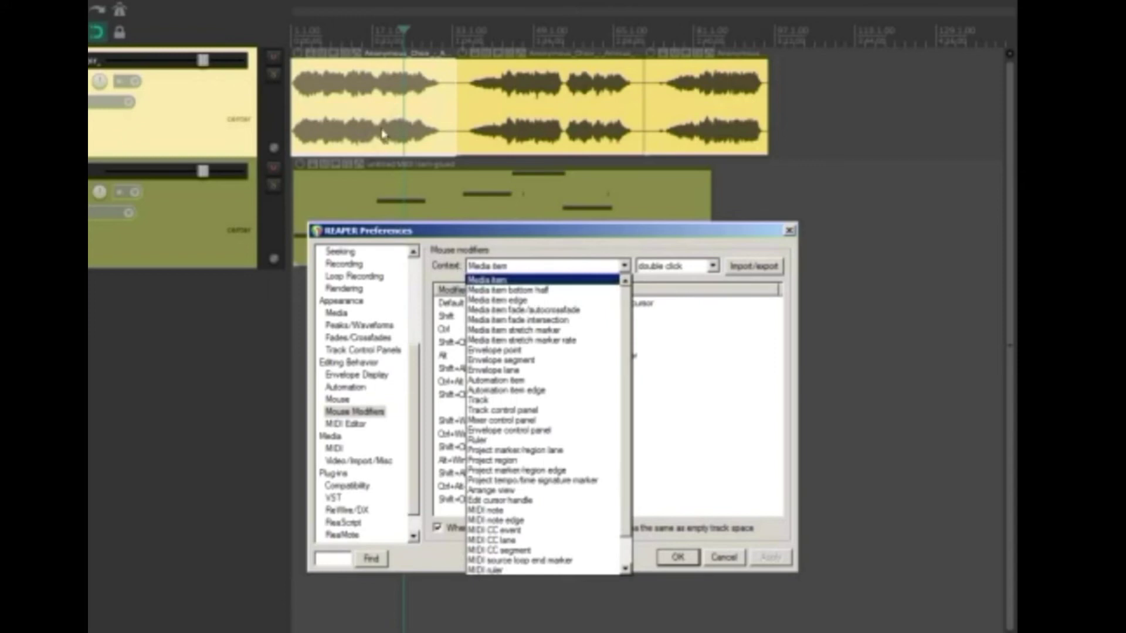
left_click(543, 291)
left_click(712, 265)
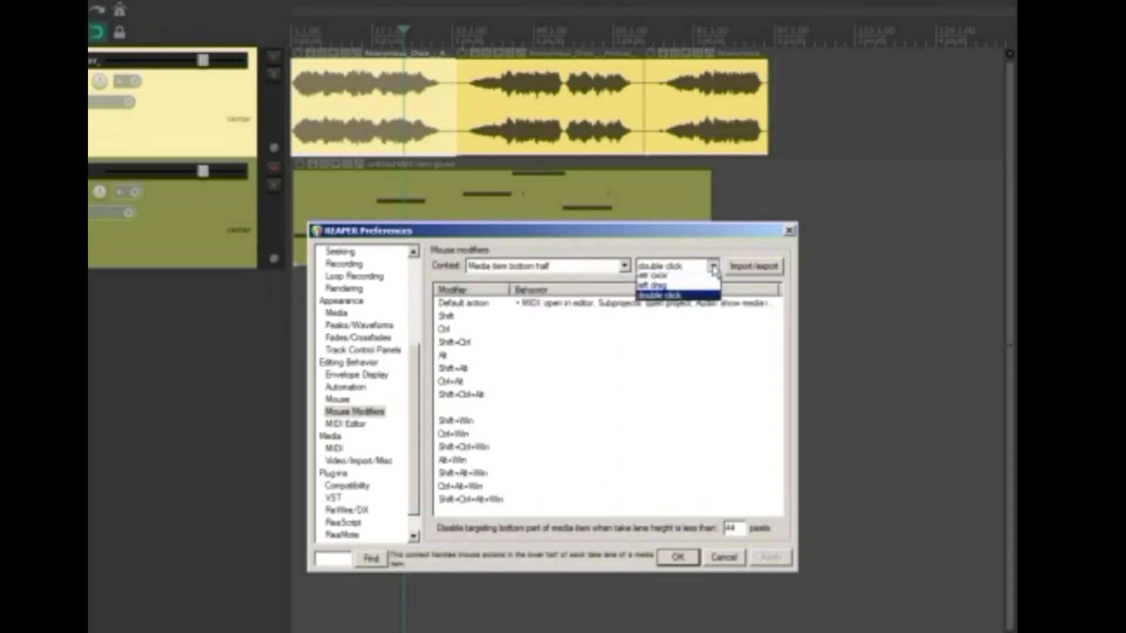
left_click(516, 308)
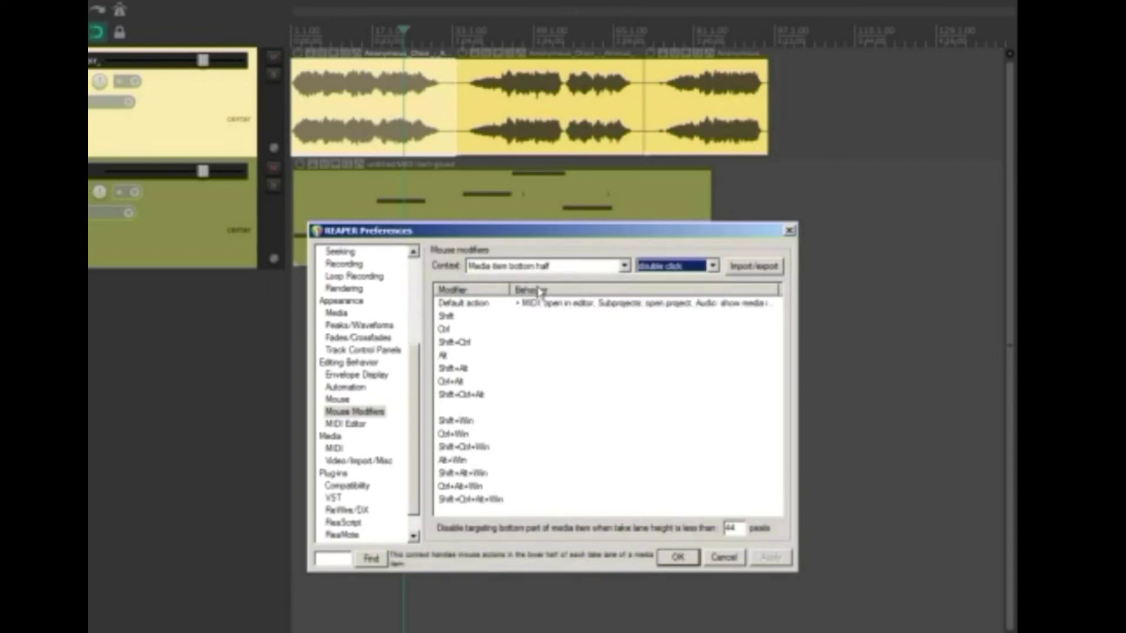
left_click(554, 303)
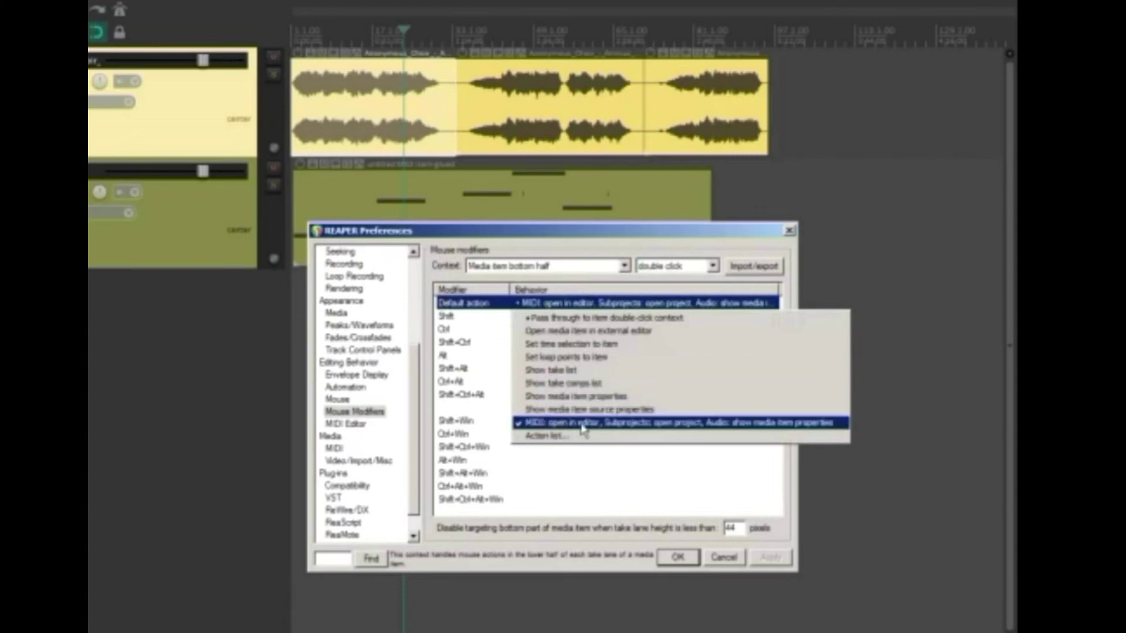
left_click(612, 424)
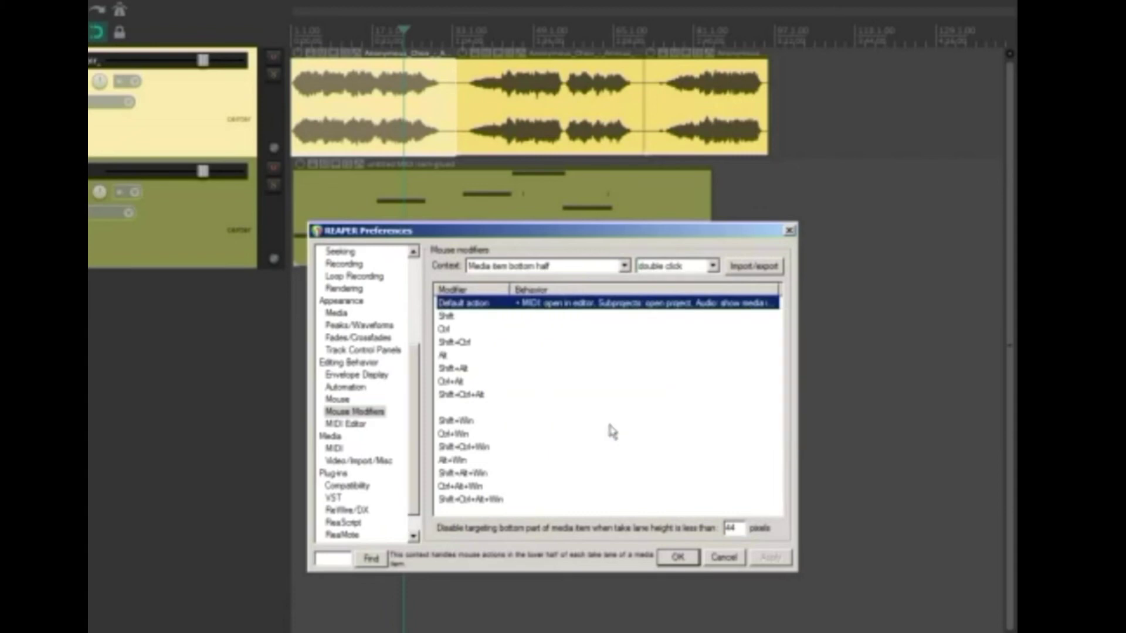
left_click(678, 557)
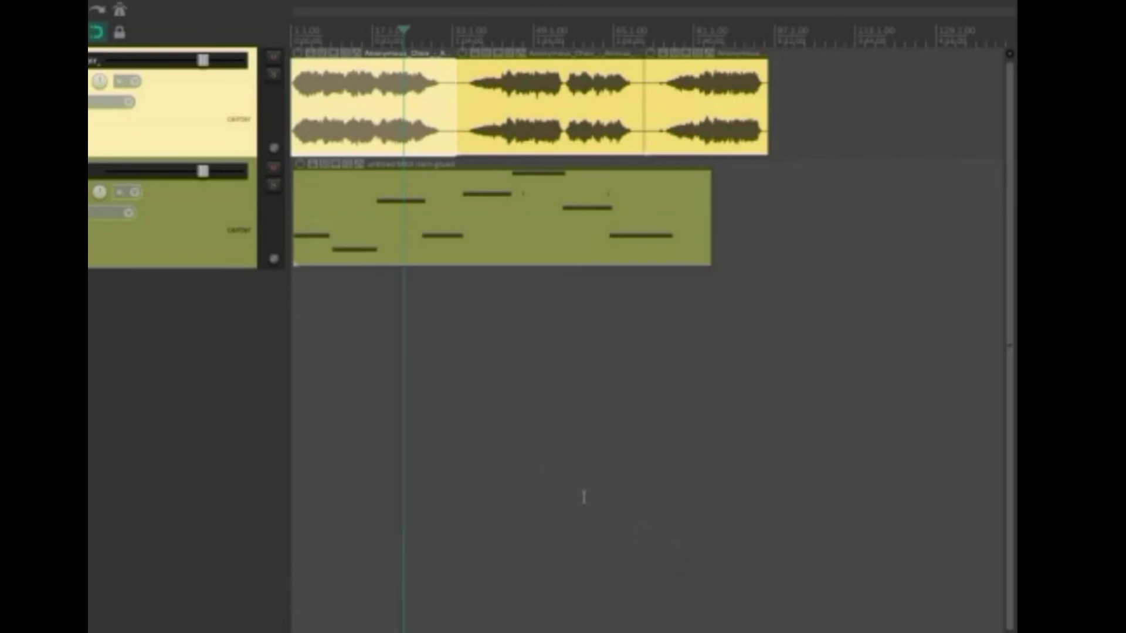
- Split the last audio piece near its start, move the remainder to about bar 82, and view its properties from the lower half
left_click(653, 82)
left_click_drag(653, 125, 701, 126)
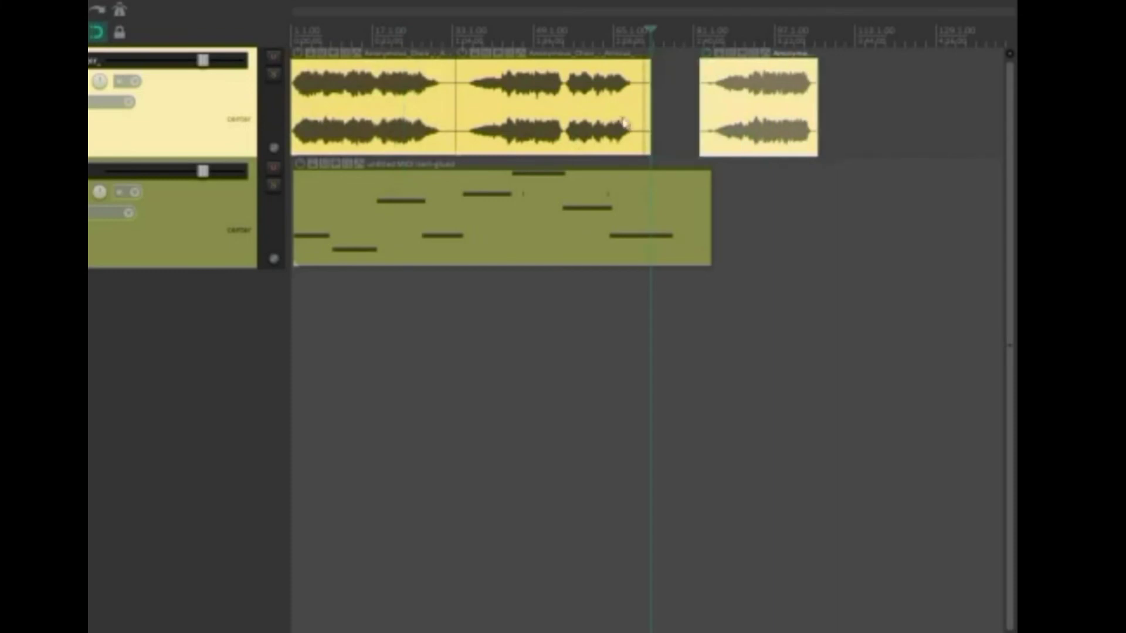
double_click(772, 152)
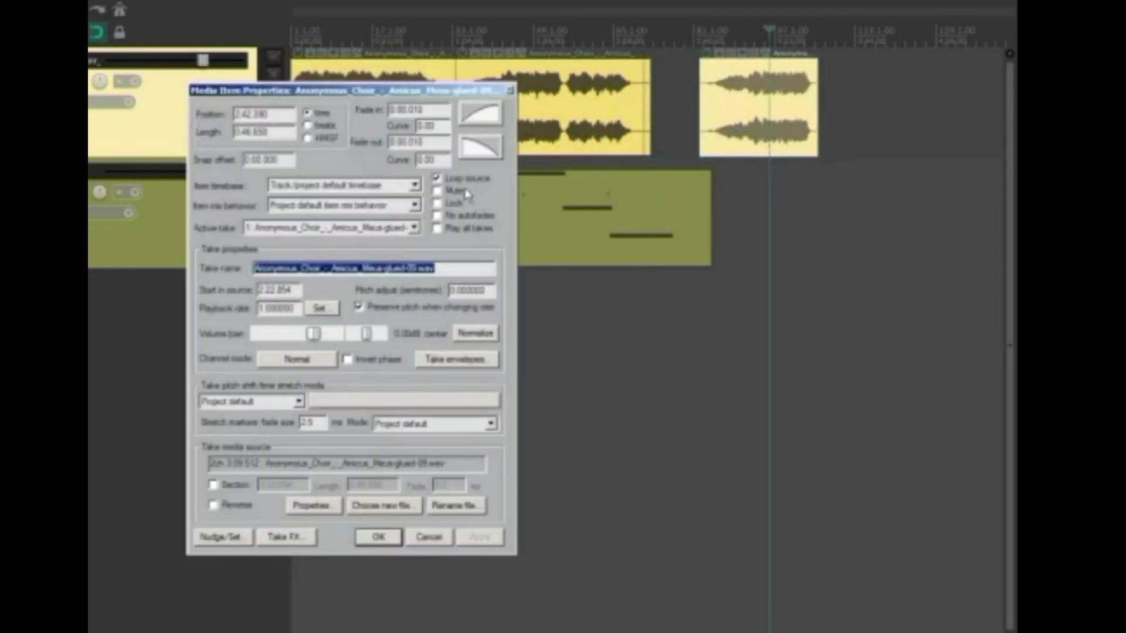
left_click(510, 90)
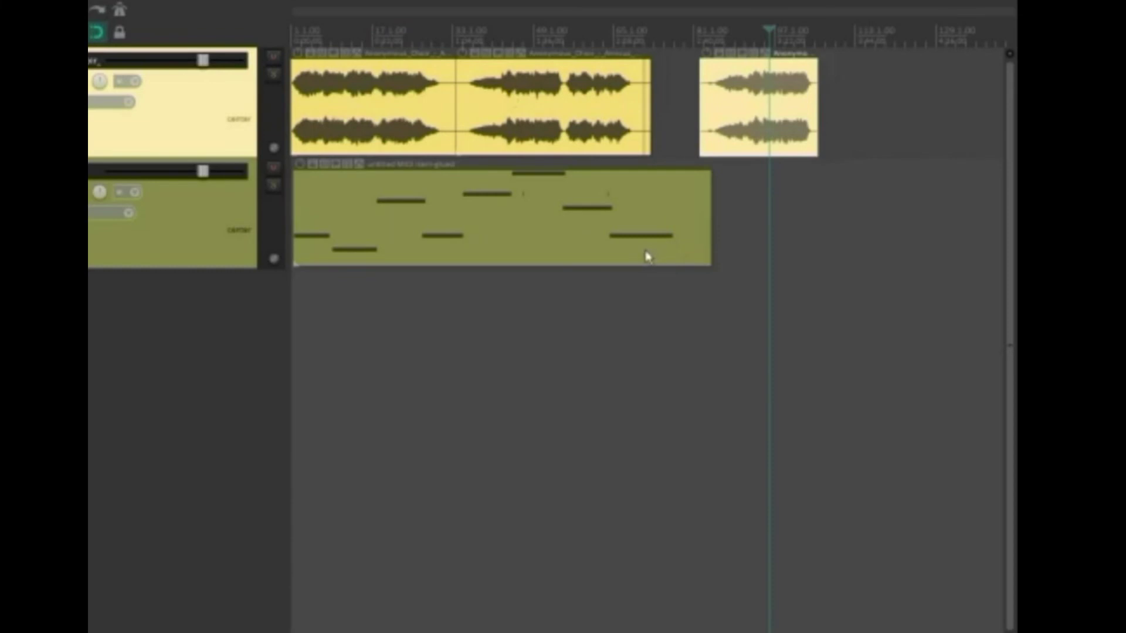
- Split the MIDI item at about bar 55 and view its second part in the MIDI editor from the lower half
left_click(564, 186)
key("s")
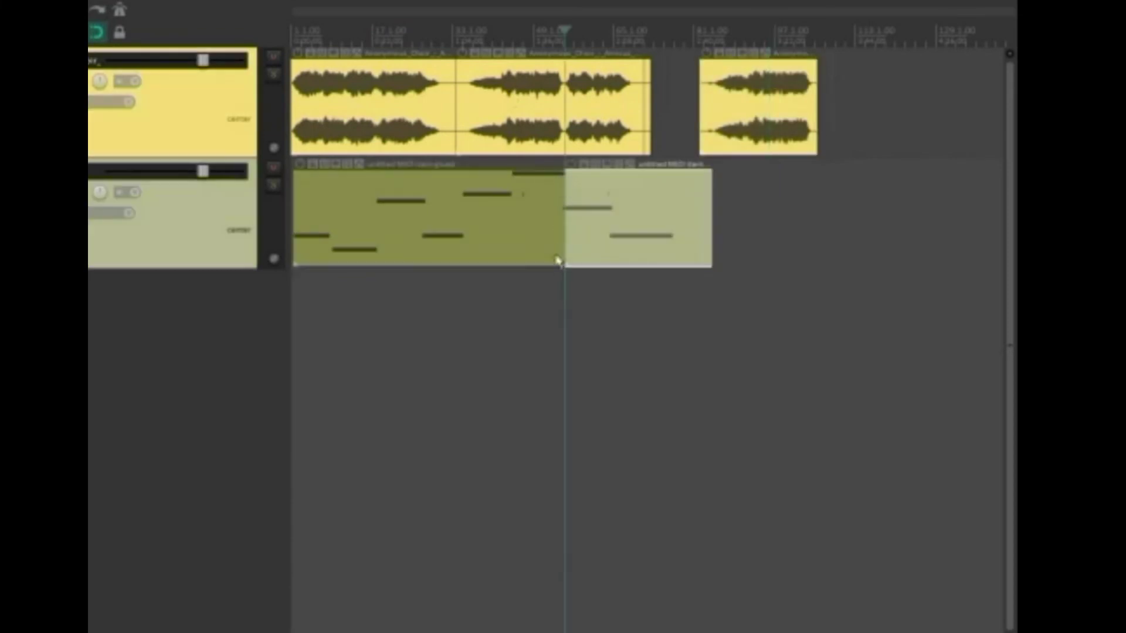
double_click(617, 254)
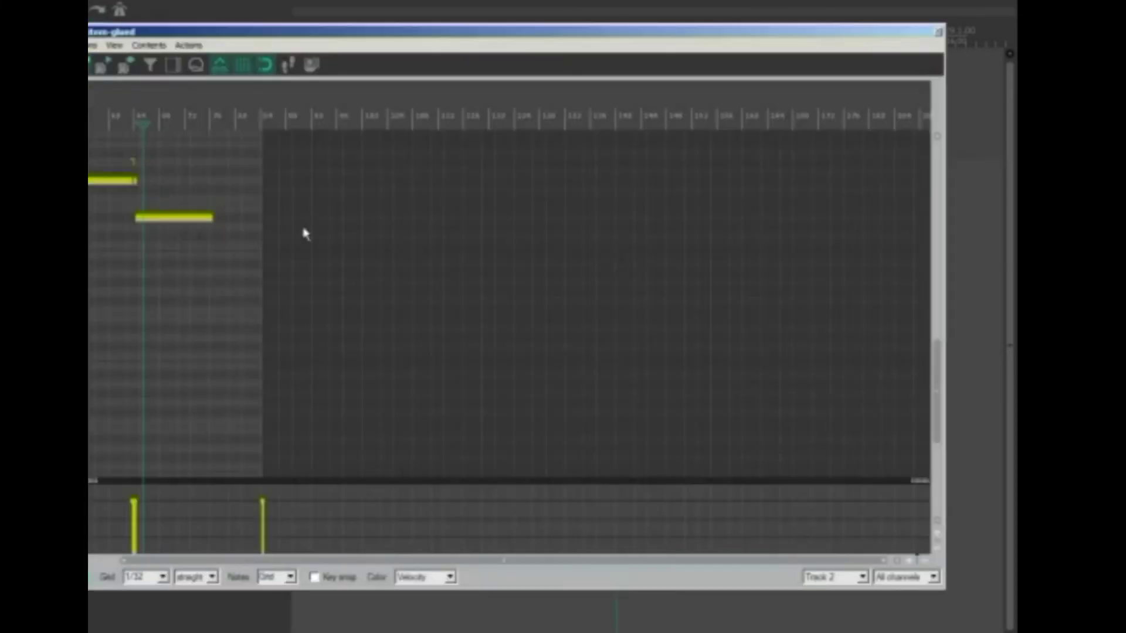
scroll(319, 205, "up", 2)
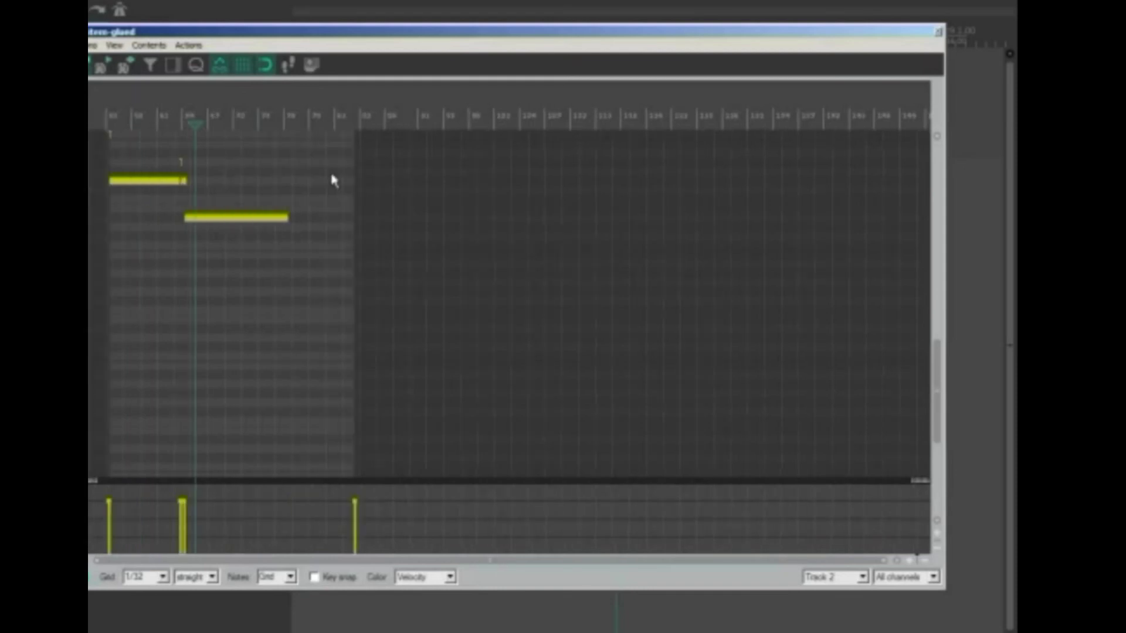
left_click(937, 31)
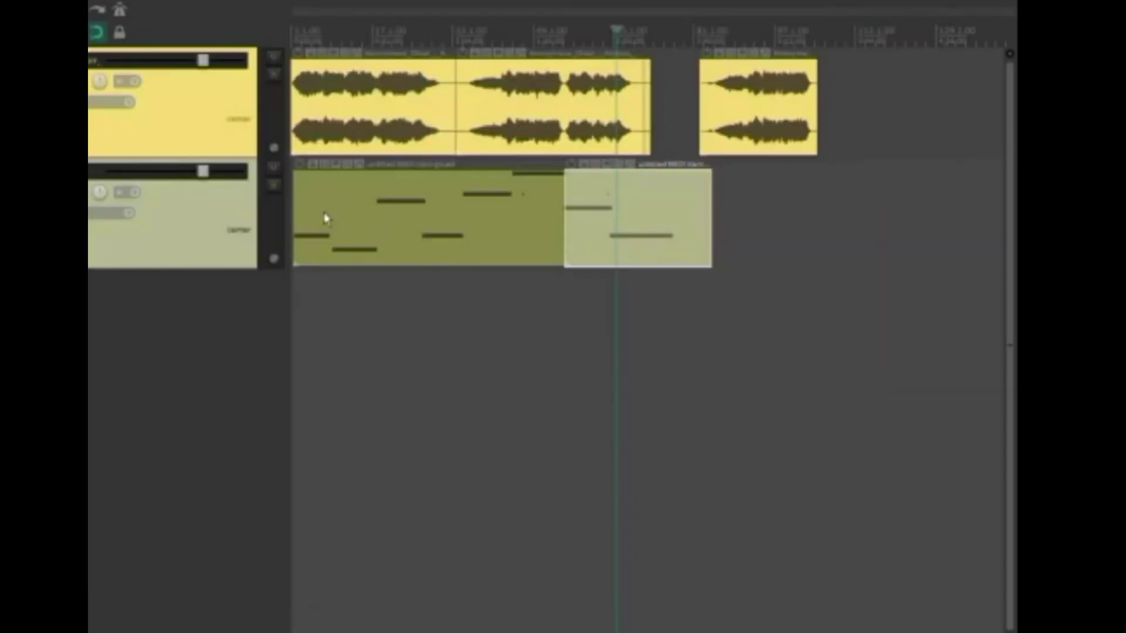
- Split the middle audio piece near its start, and shift the remainder to about bar 39 and the last piece to about bar 93
left_click(463, 81)
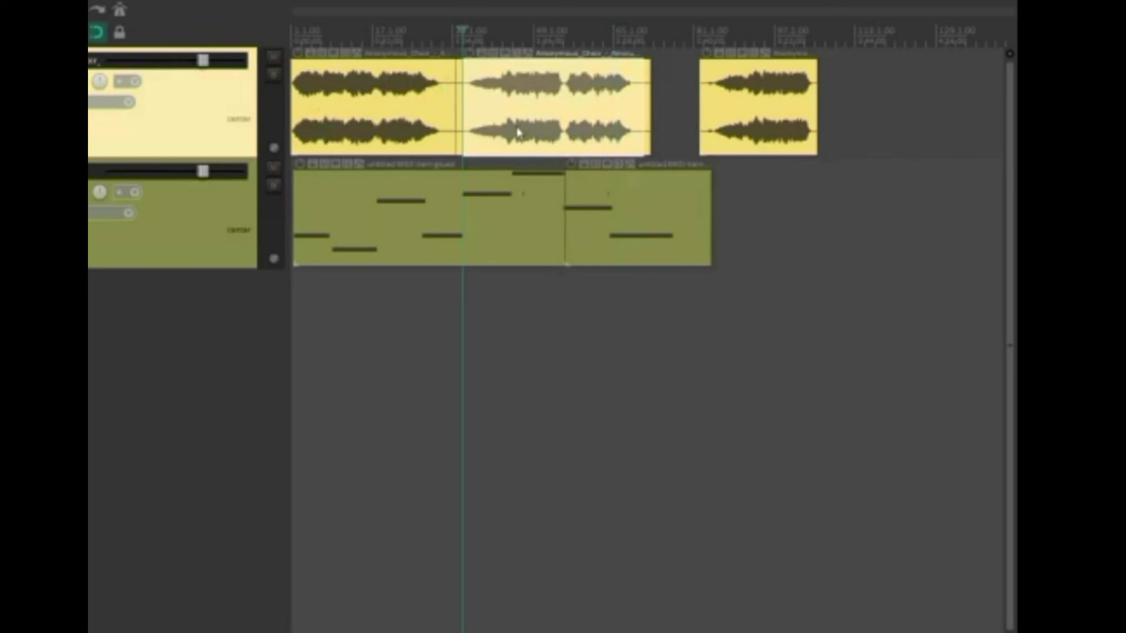
key("ctrl+z")
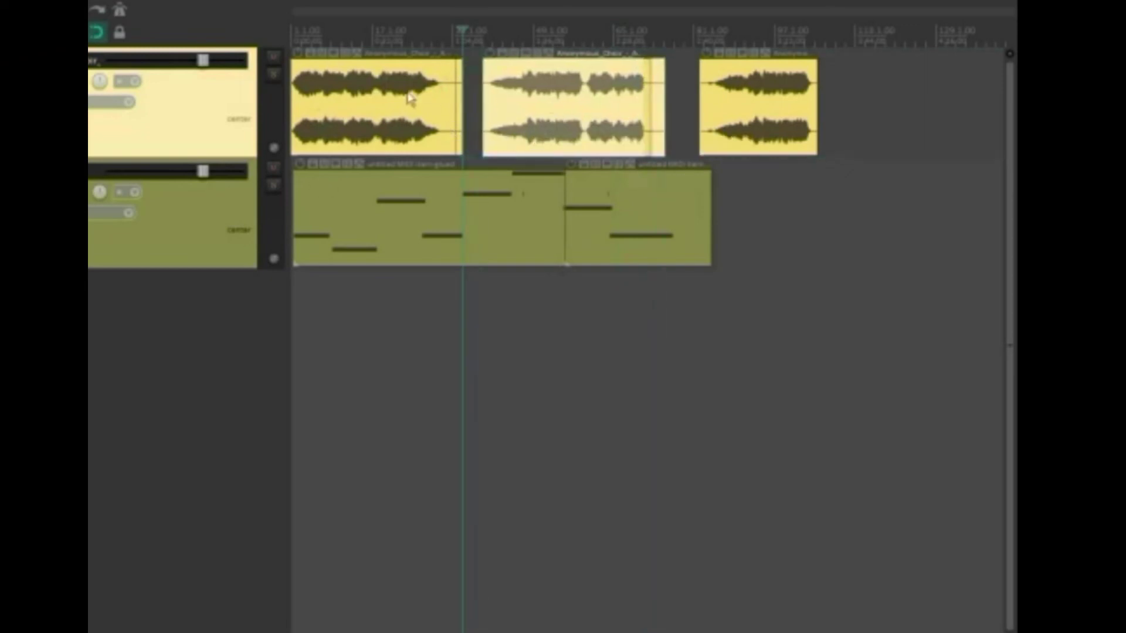
left_click_drag(743, 135, 796, 126)
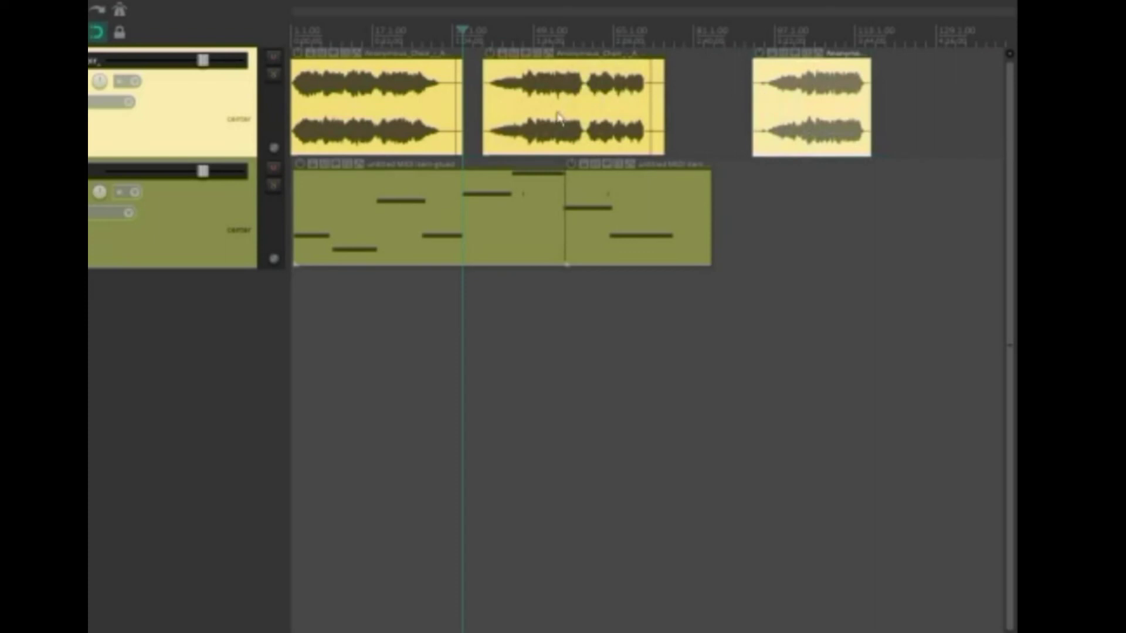
- Insert a track between the audio and MIDI tracks, and move the split-off end of the middle audio piece and the first piece onto it
right_click(197, 318)
left_click(282, 329)
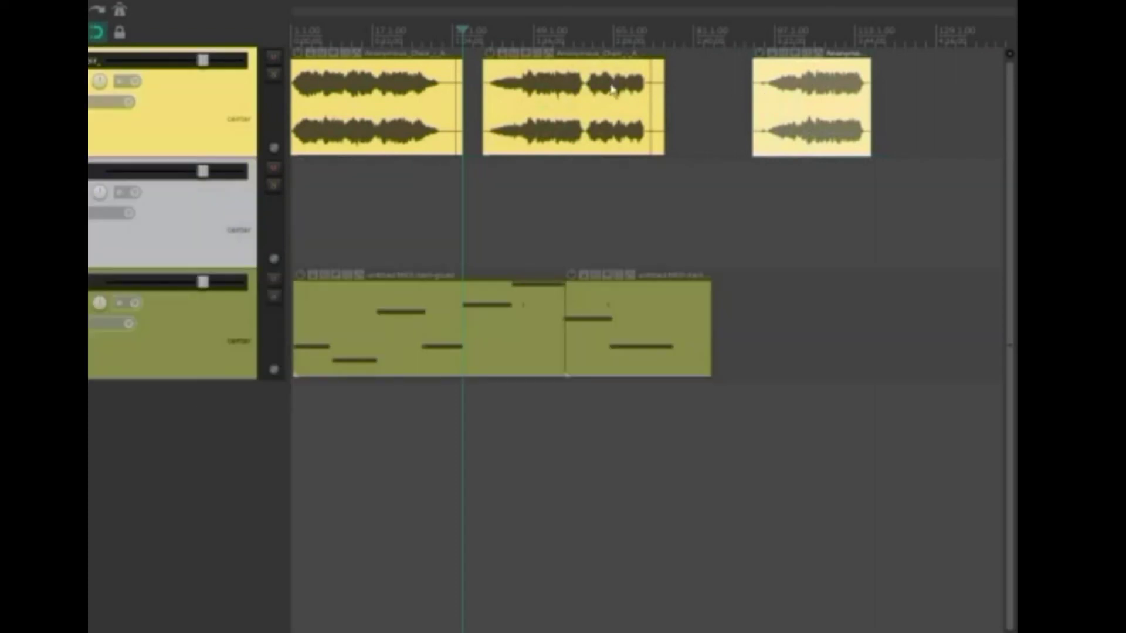
left_click(585, 79)
key("s")
left_click_drag(604, 135, 602, 187)
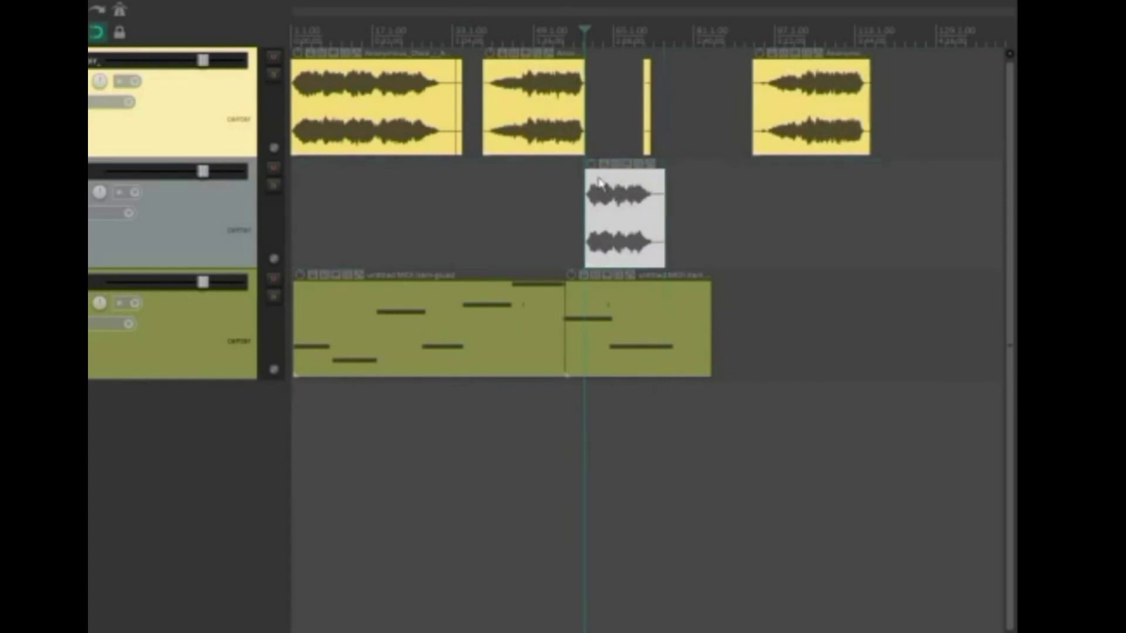
left_click_drag(413, 147, 434, 205)
- Delete the short leftover audio piece before the middle piece and trim the silent start of the last audio piece
left_click(461, 140)
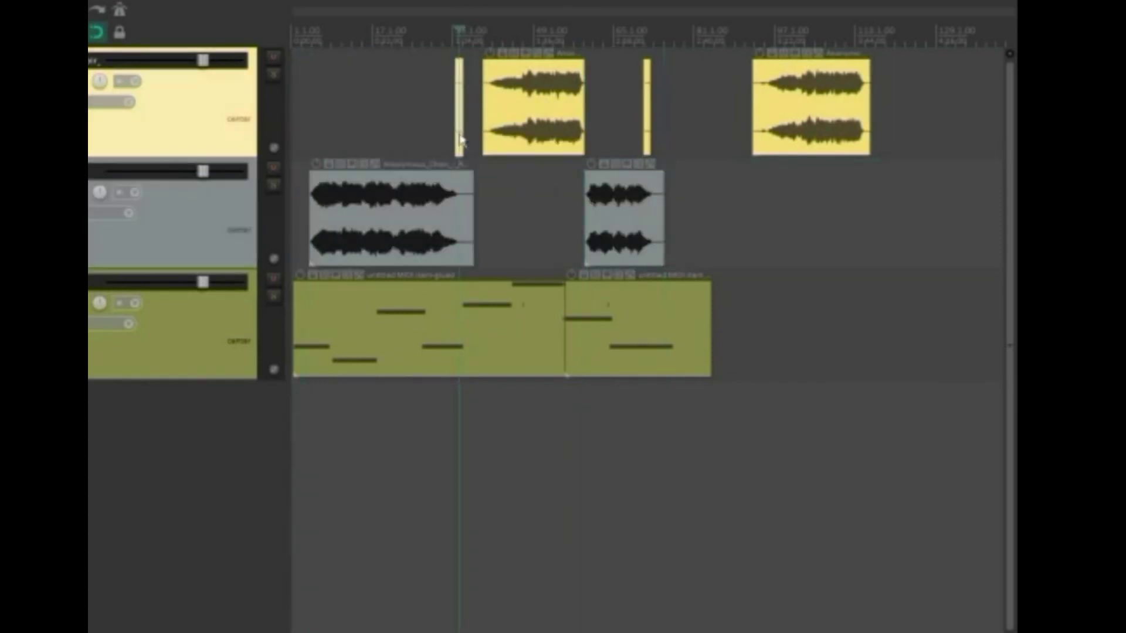
key("Delete")
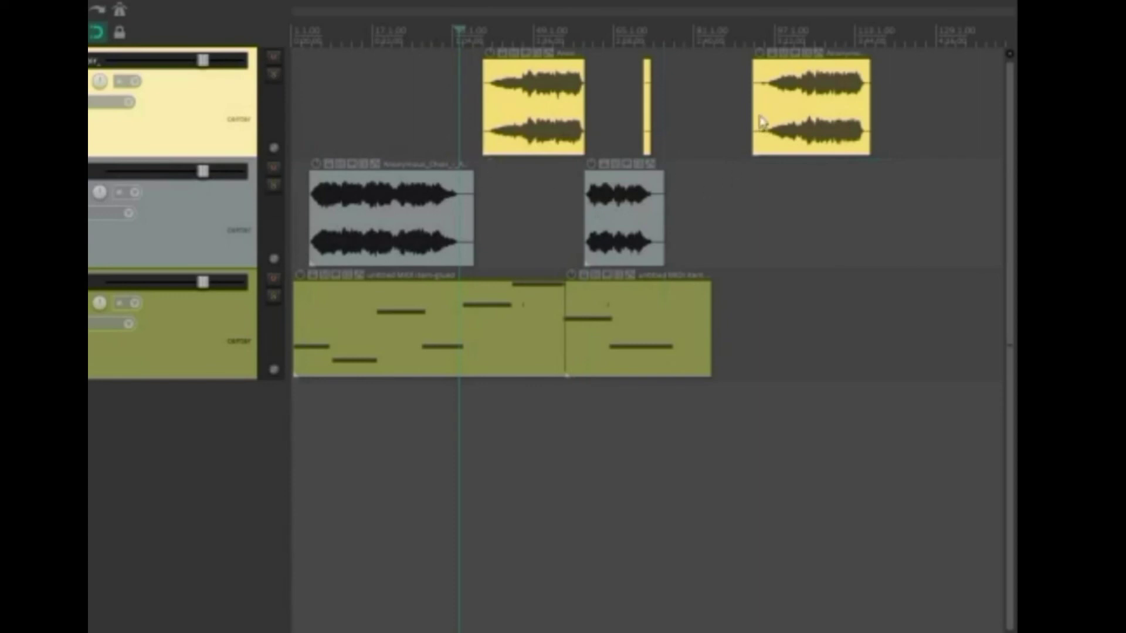
left_click_drag(758, 114, 764, 114)
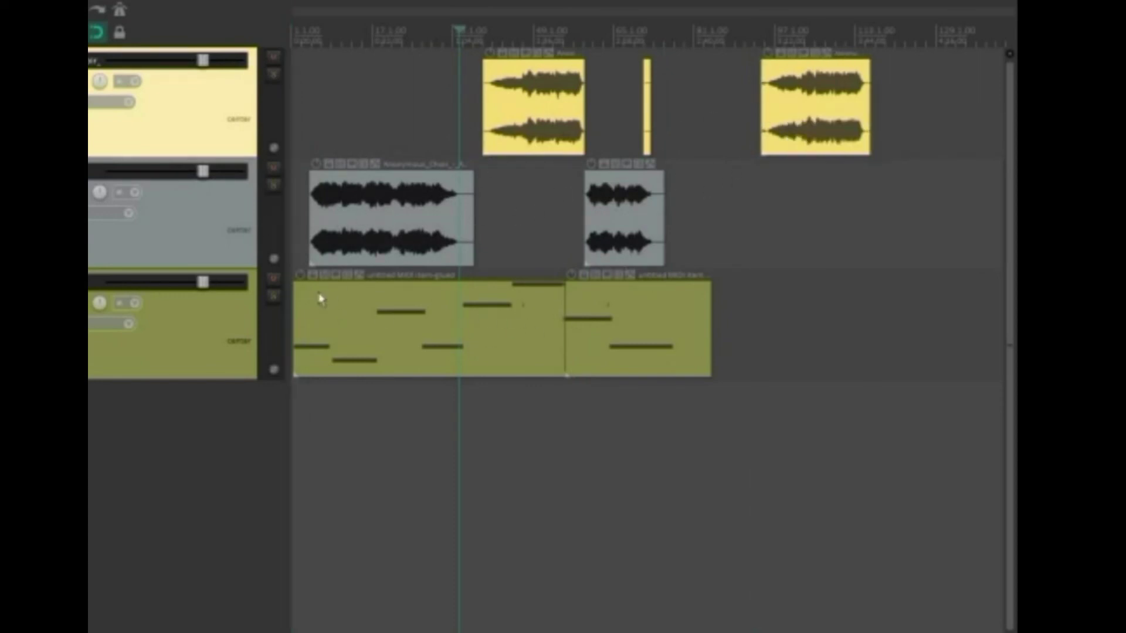
left_click(496, 119)
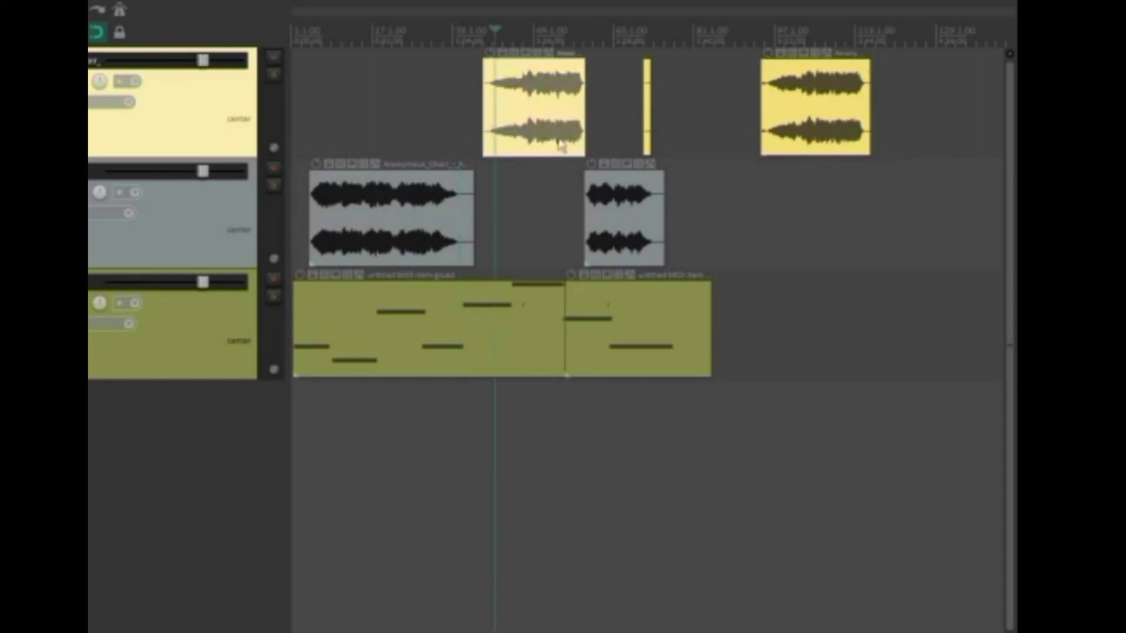